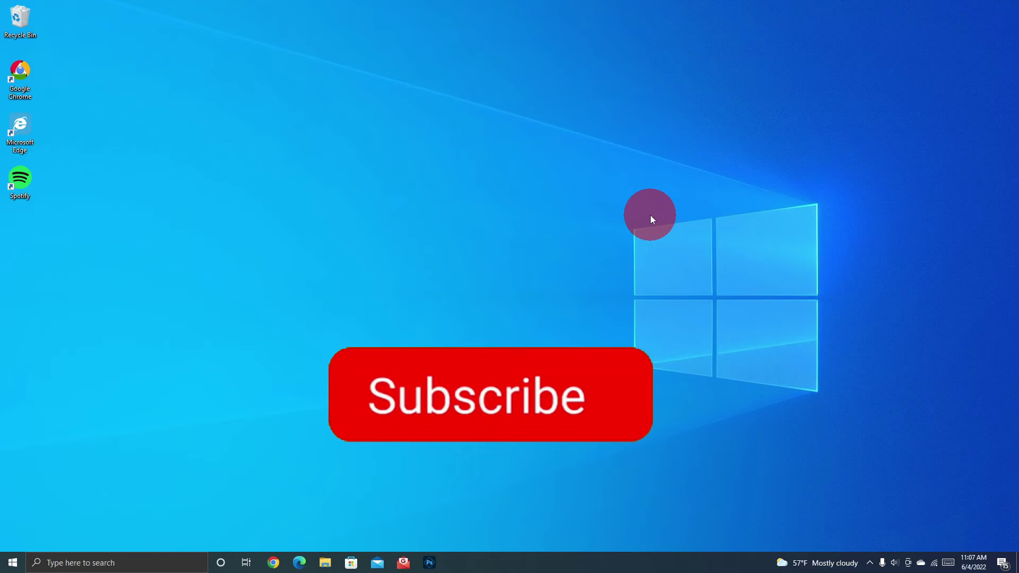
Step: Open Personalize from the desktop context menu and go to the Lock screen page
right_click(468, 264)
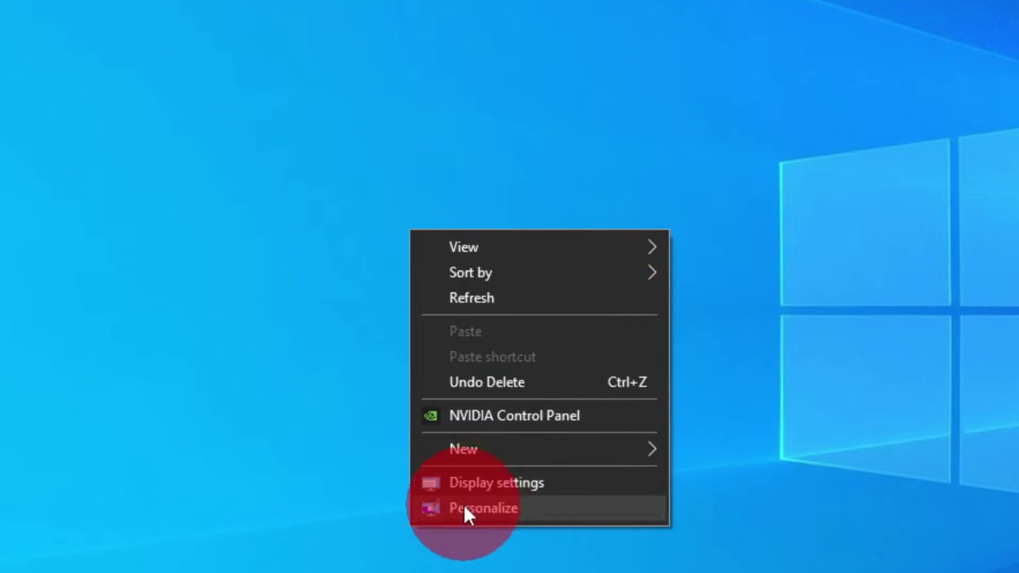
left_click(464, 508)
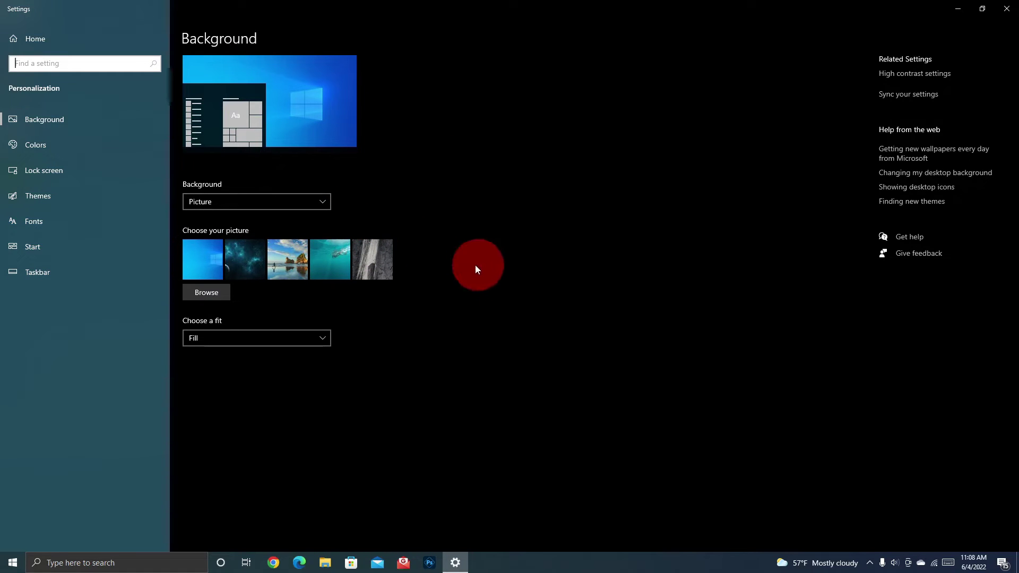
left_click(90, 171)
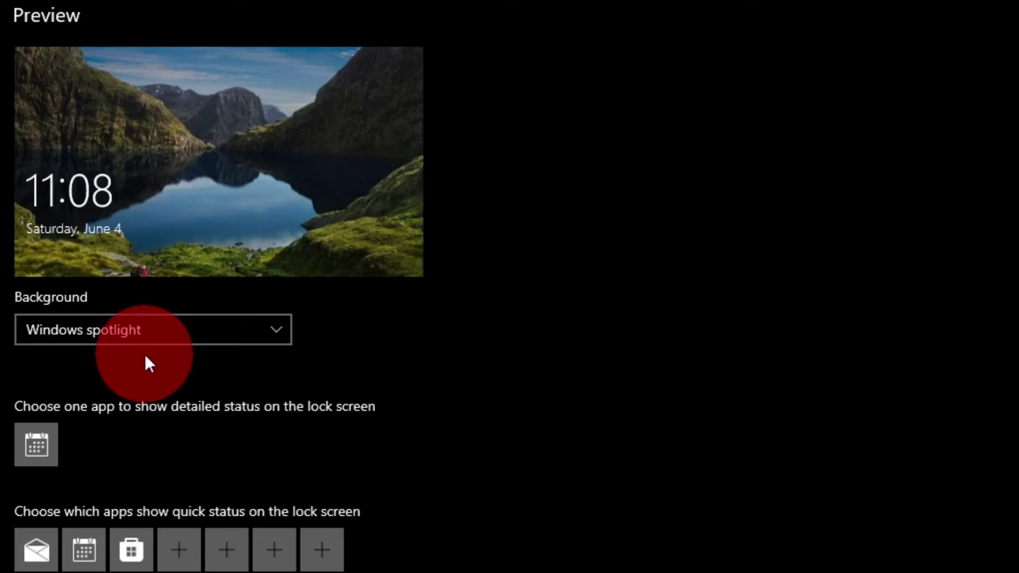
Step: Expand the lock screen Background dropdown to list Windows spotlight, Picture and Slideshow
left_click(273, 326)
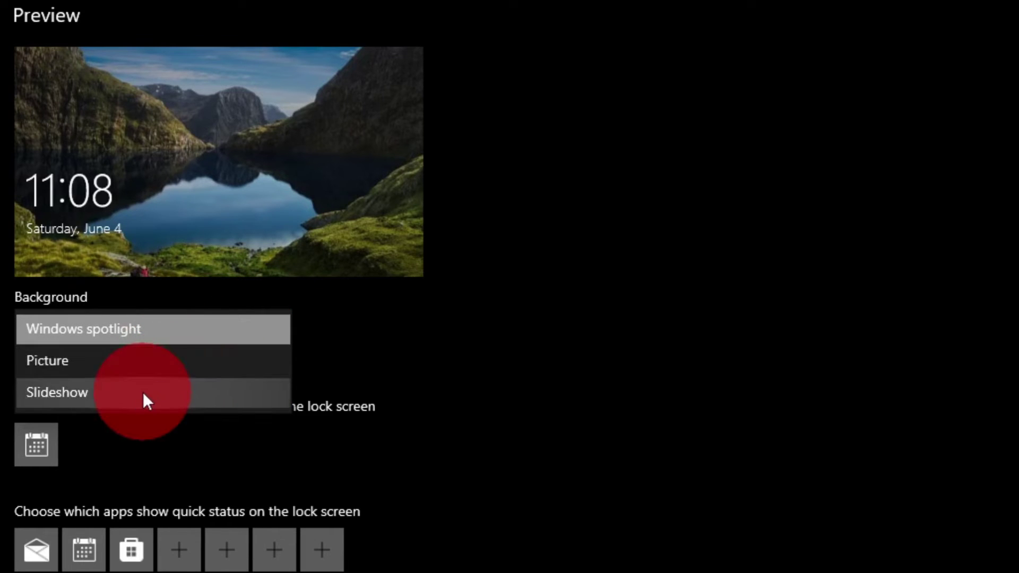
Step: Set the lock screen background to Picture using the red nebula image
left_click(117, 371)
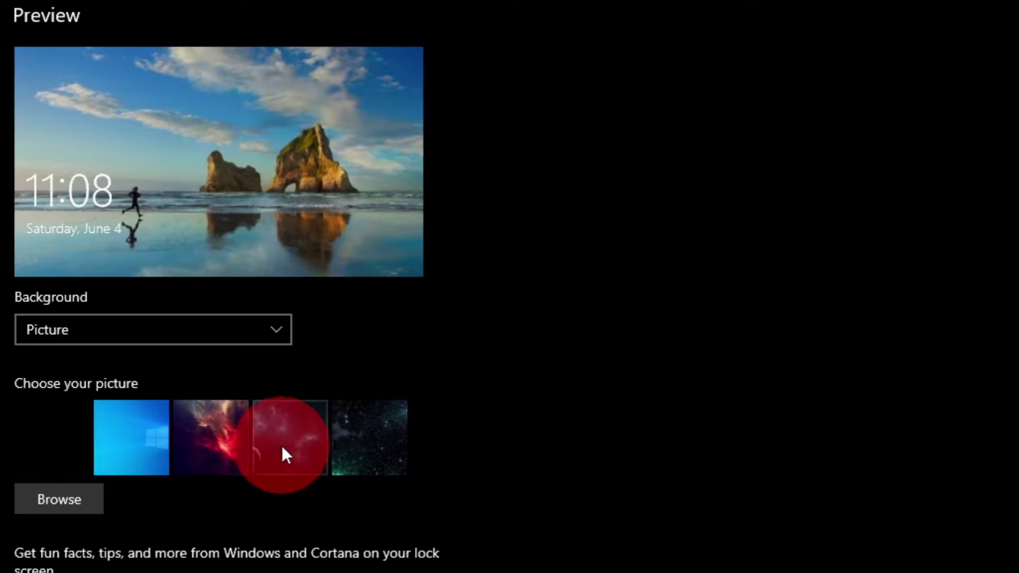
left_click(211, 438)
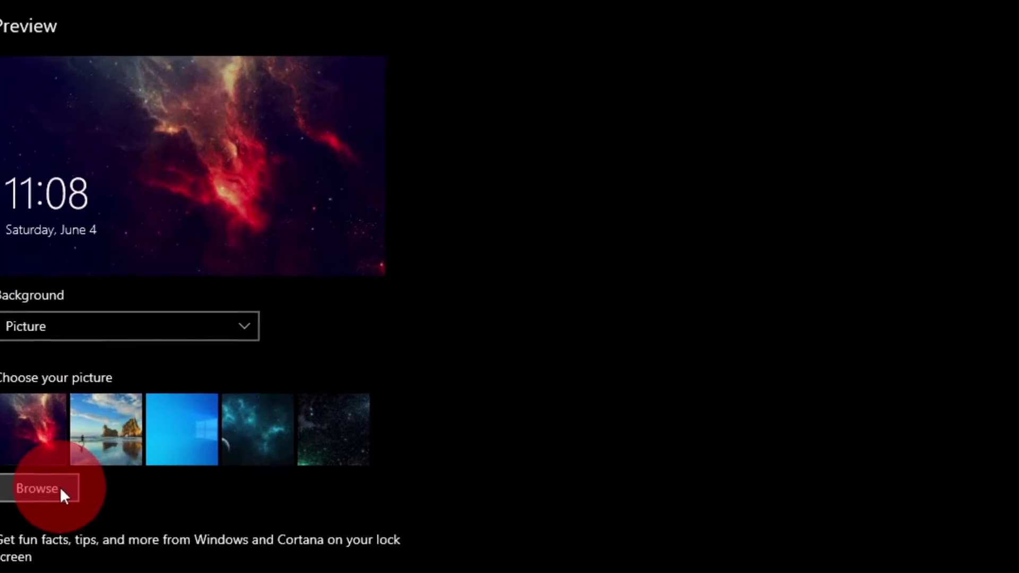
Step: Browse to Pictures > Wallpaper and set image 1213553 as the lock screen picture
left_click(32, 478)
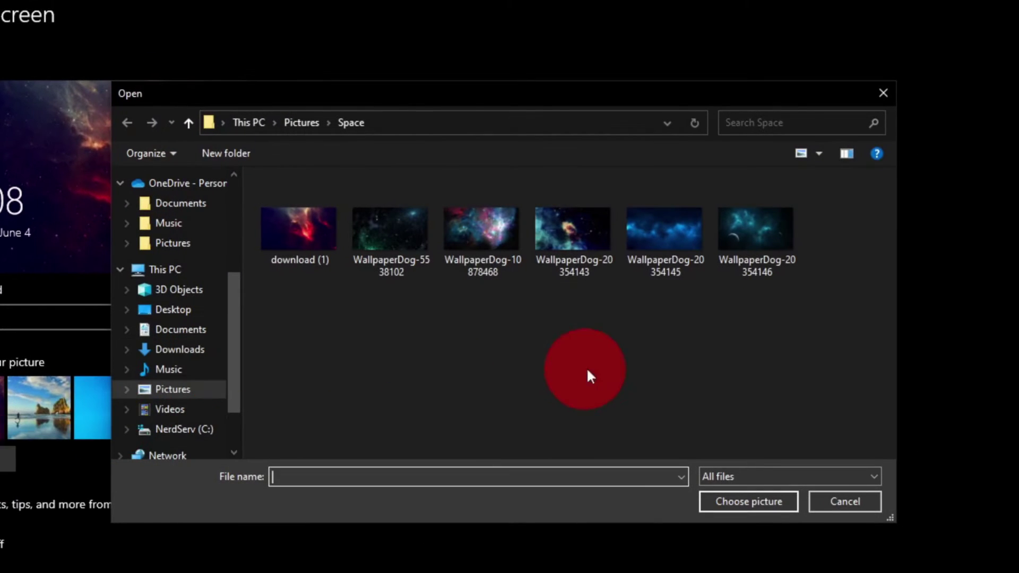
left_click(201, 333)
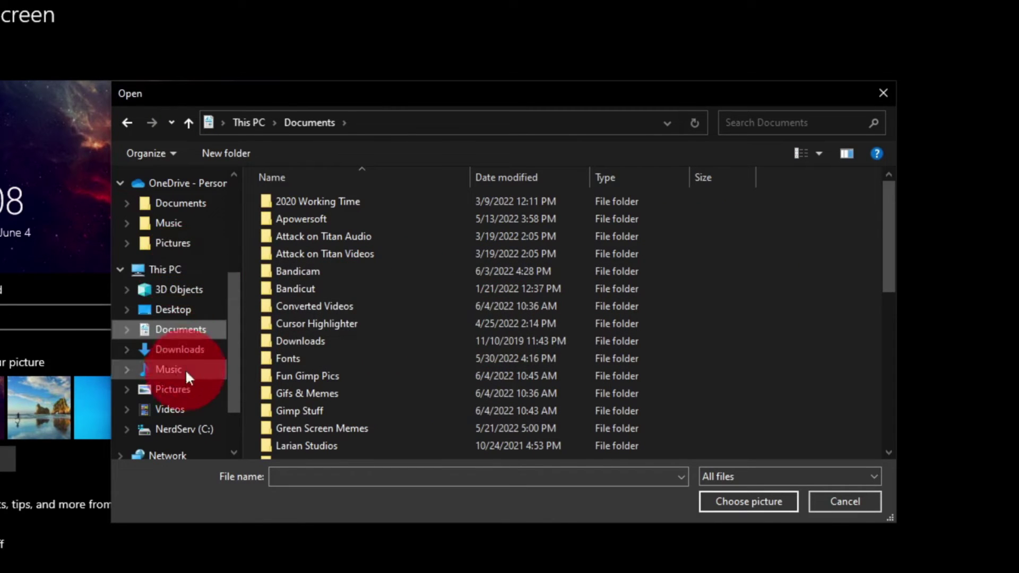
left_click(174, 391)
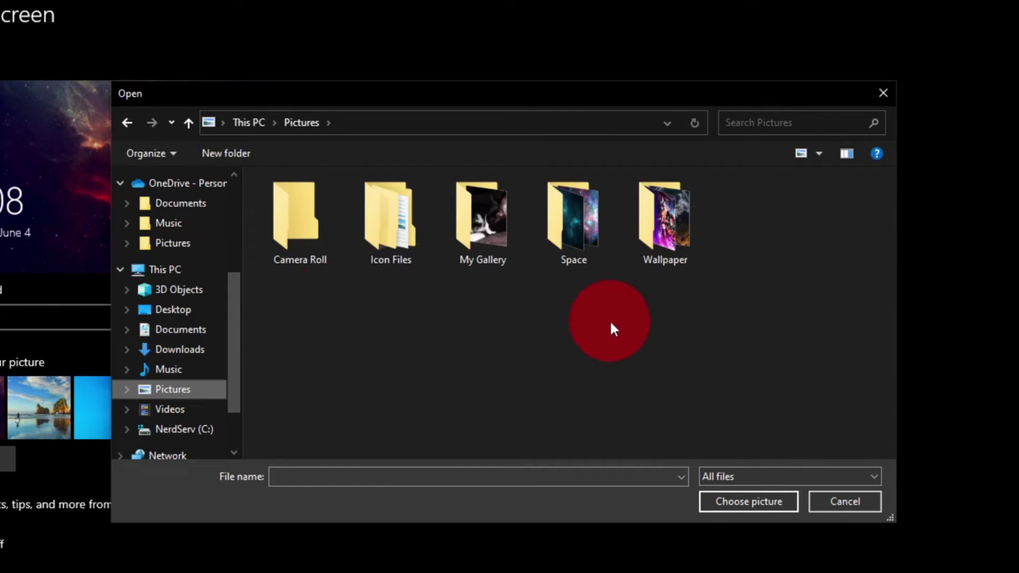
double_click(670, 231)
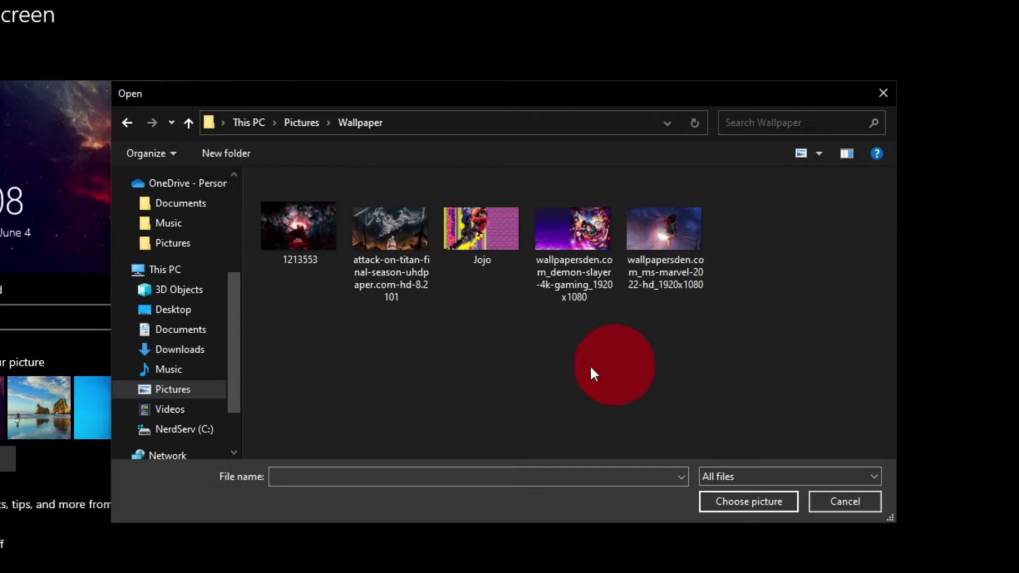
left_click(305, 225)
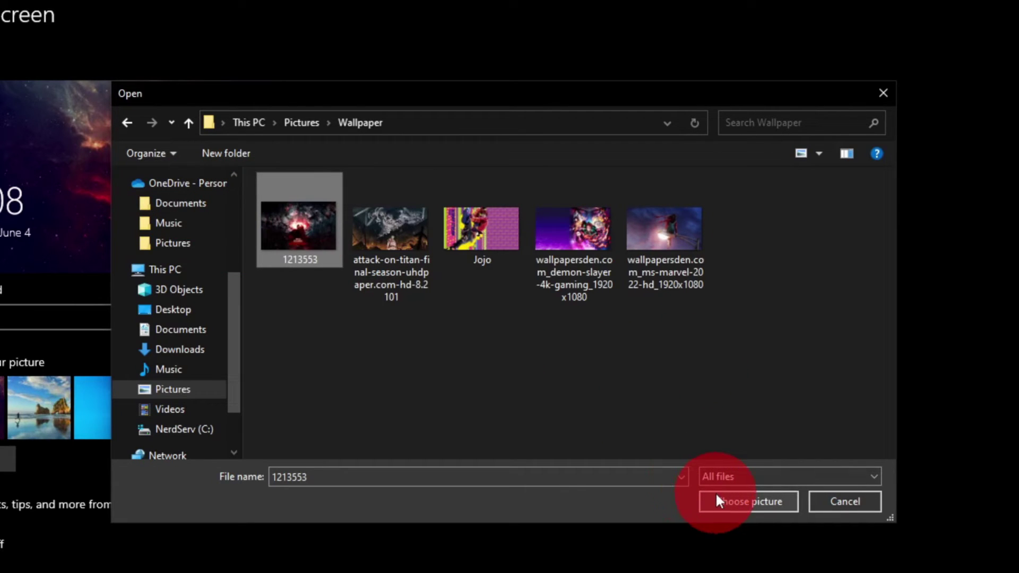
double_click(275, 234)
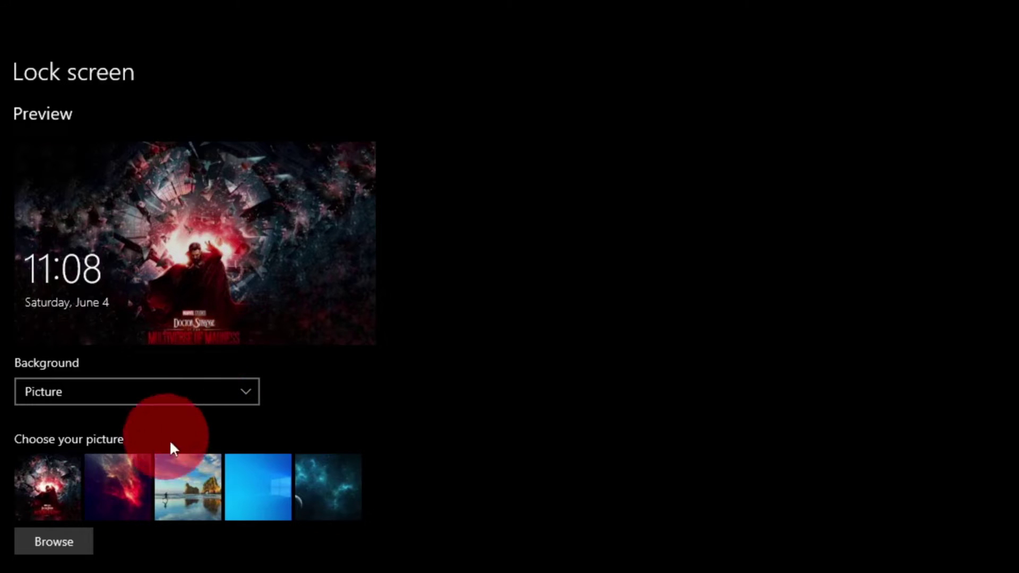
Step: Switch the lock screen background to a Slideshow of the Pictures > Wallpaper folder
left_click(246, 399)
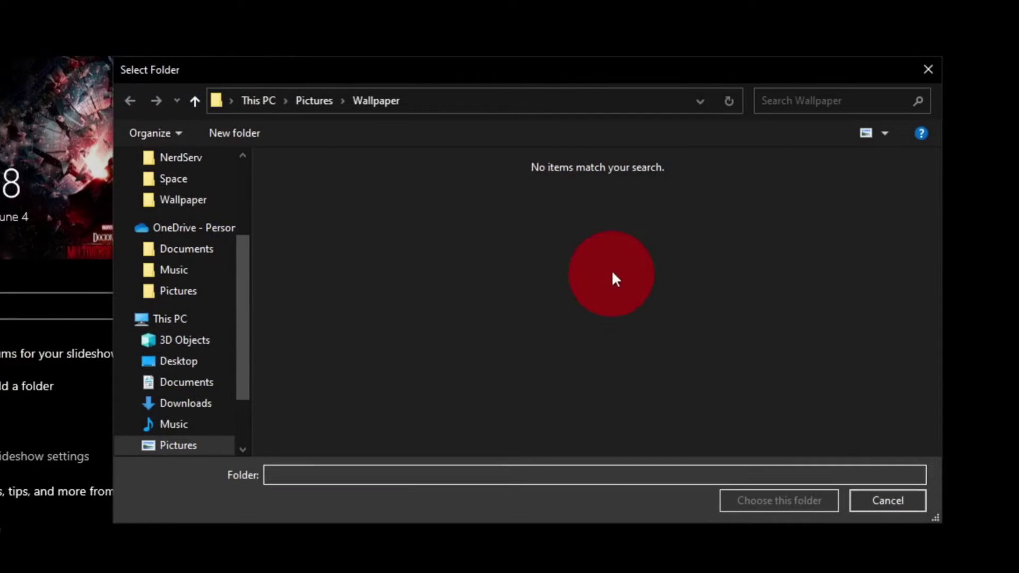
left_click(195, 389)
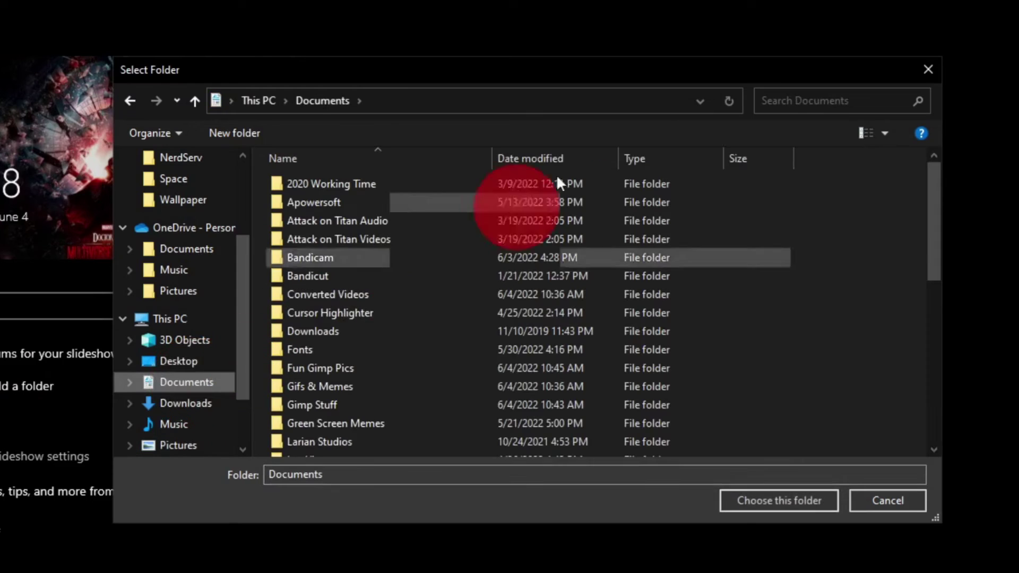
left_click(181, 446)
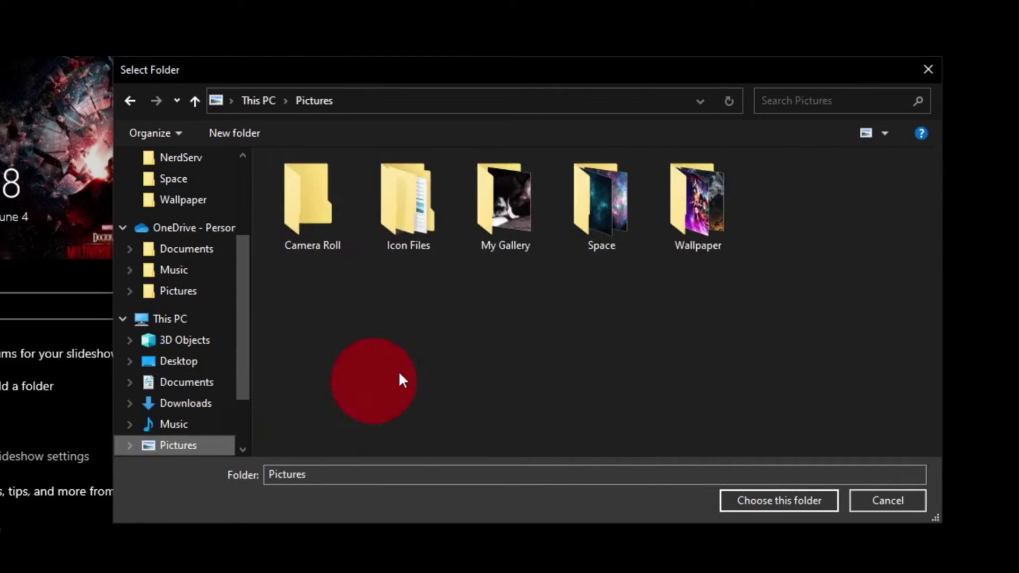
double_click(693, 228)
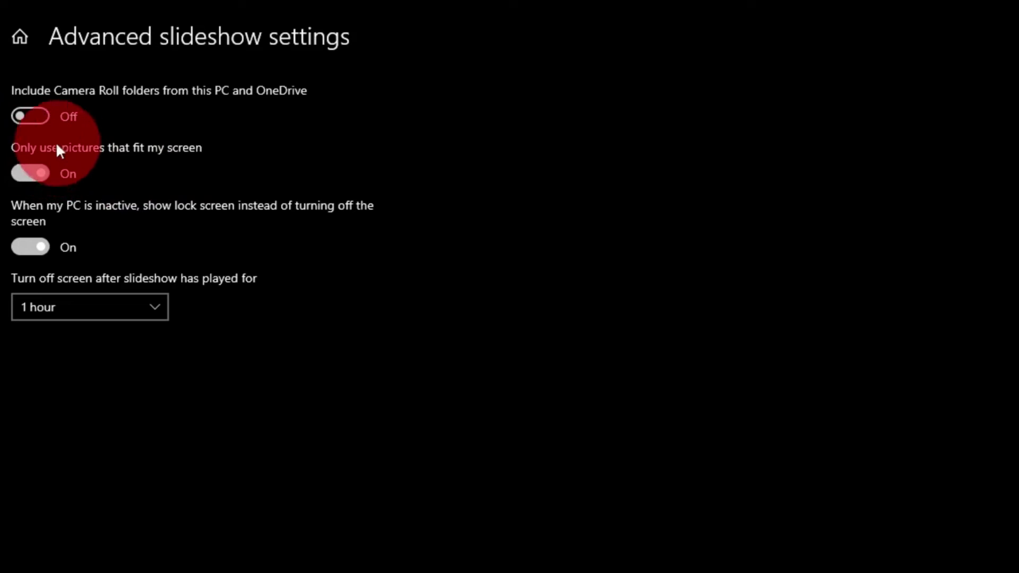
Step: In Advanced slideshow settings, stop limiting the slideshow to pictures that fit the screen
left_click(37, 170)
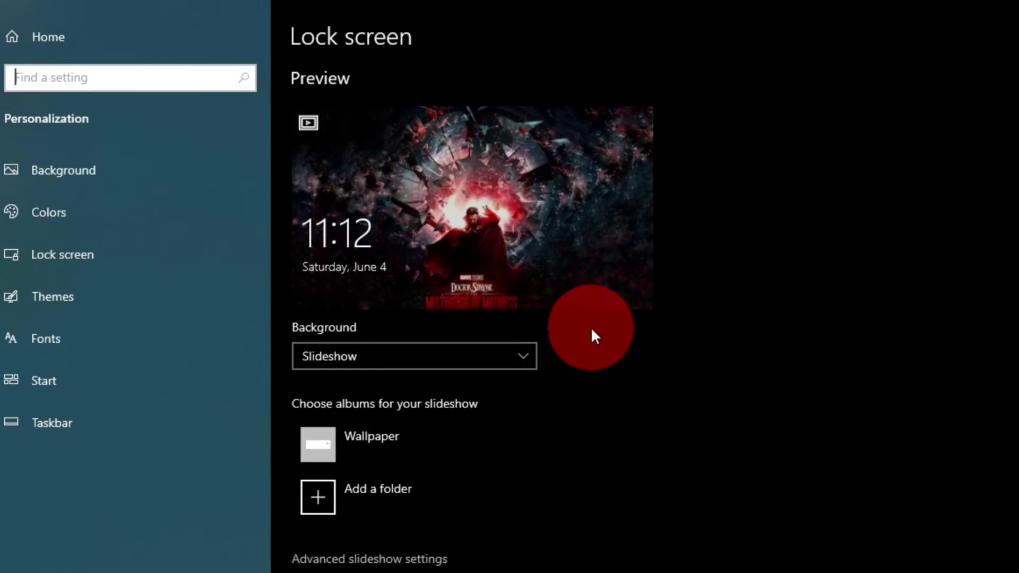
Step: Leave lock screen fun facts and tips off and keep Calendar for detailed status
scroll(591, 334, "down", 3)
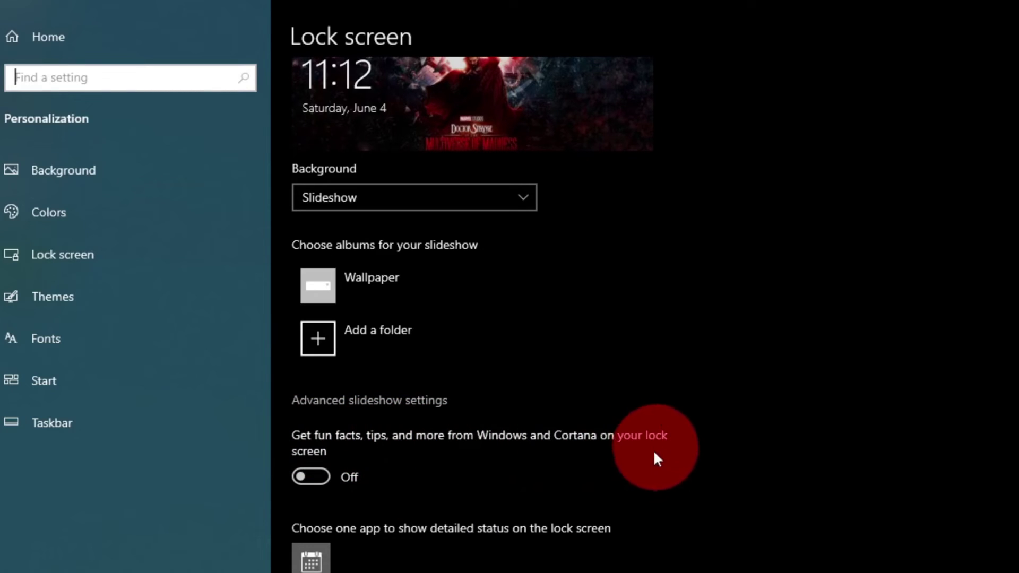
left_click(326, 476)
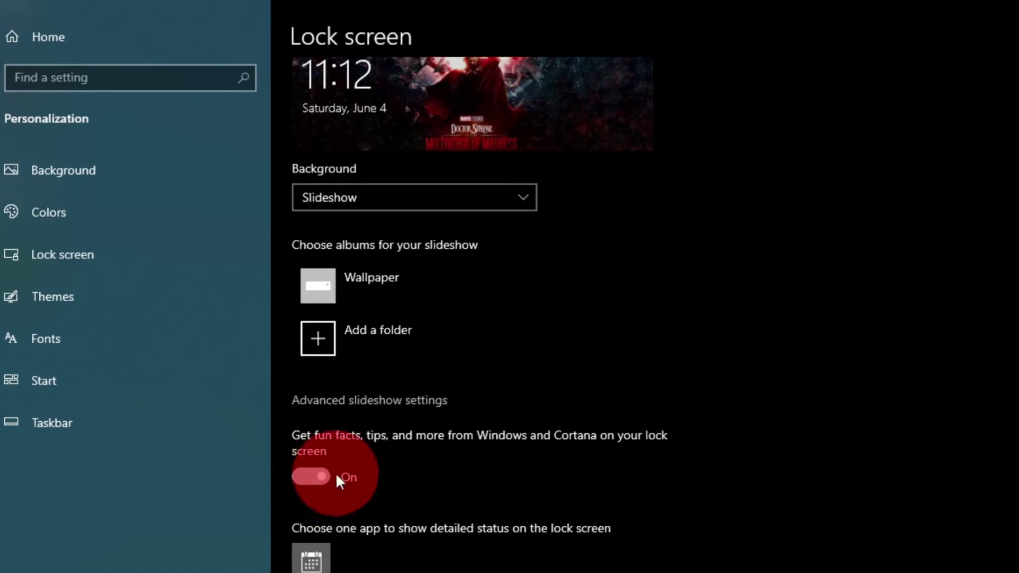
left_click(326, 476)
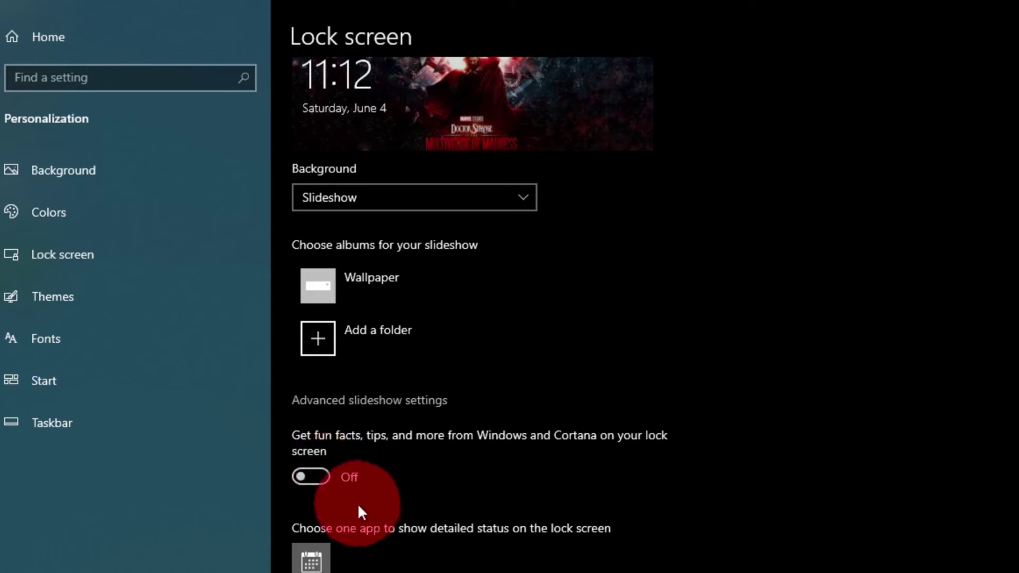
scroll(358, 507, "down", 4)
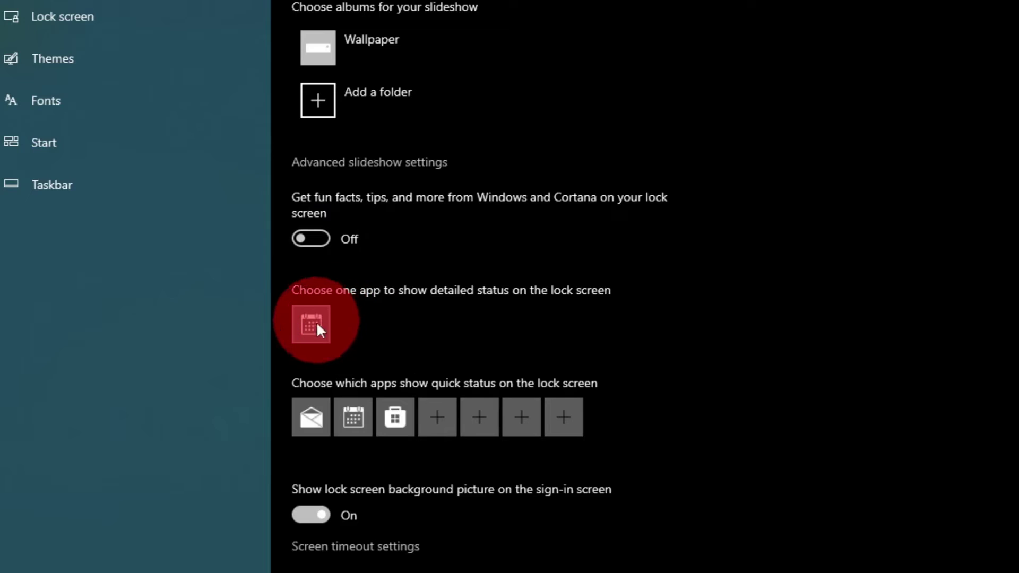
left_click(320, 321)
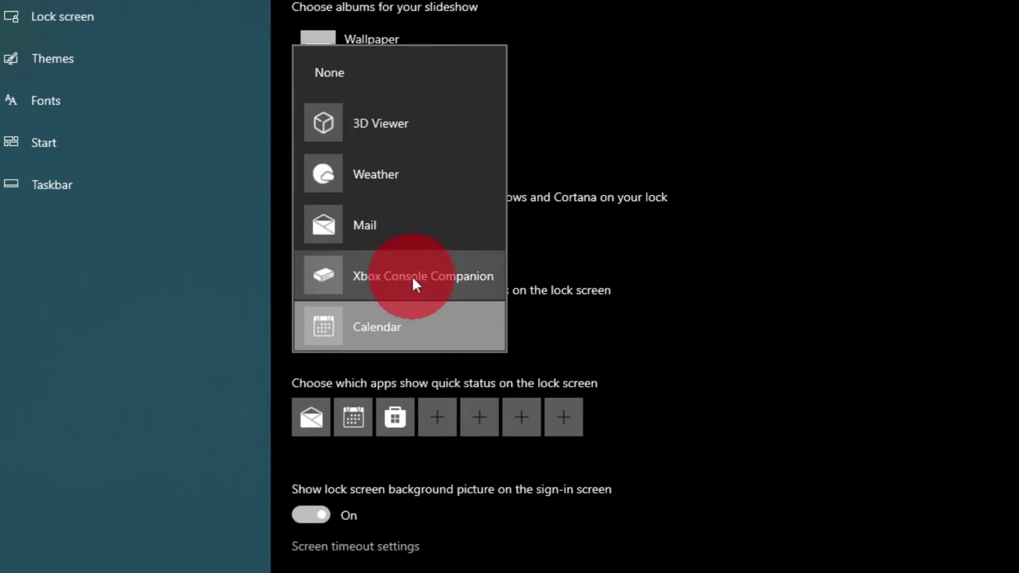
left_click(553, 311)
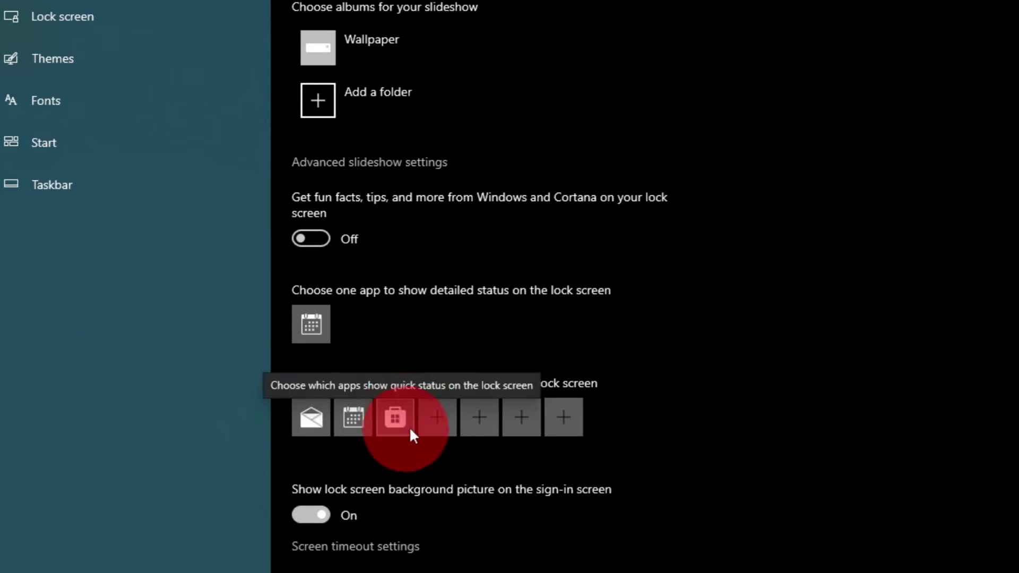
Step: Leave the quick-status slots unchanged and turn off the background picture on the sign-in screen
left_click(433, 417)
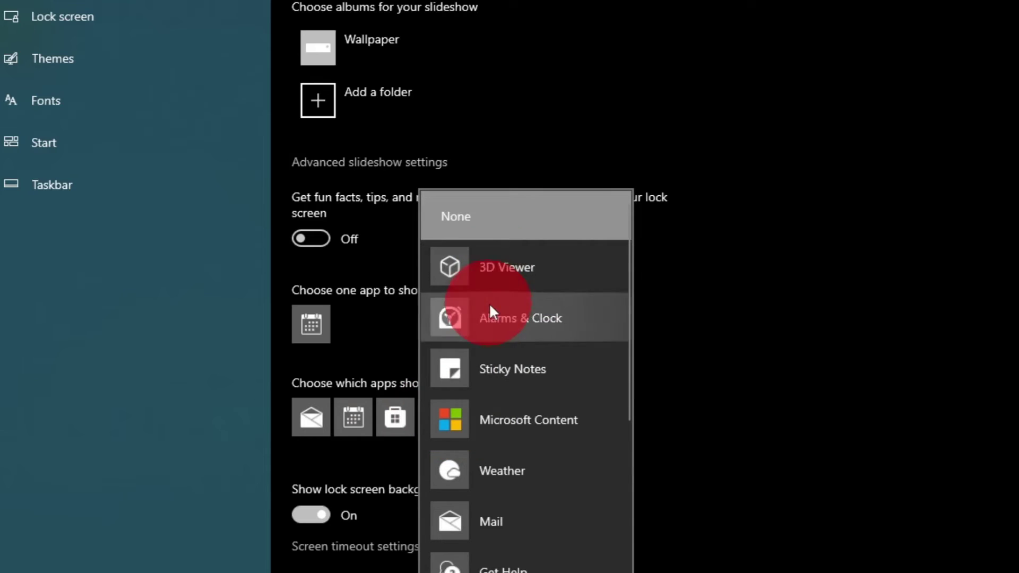
scroll(498, 310, "down", 5)
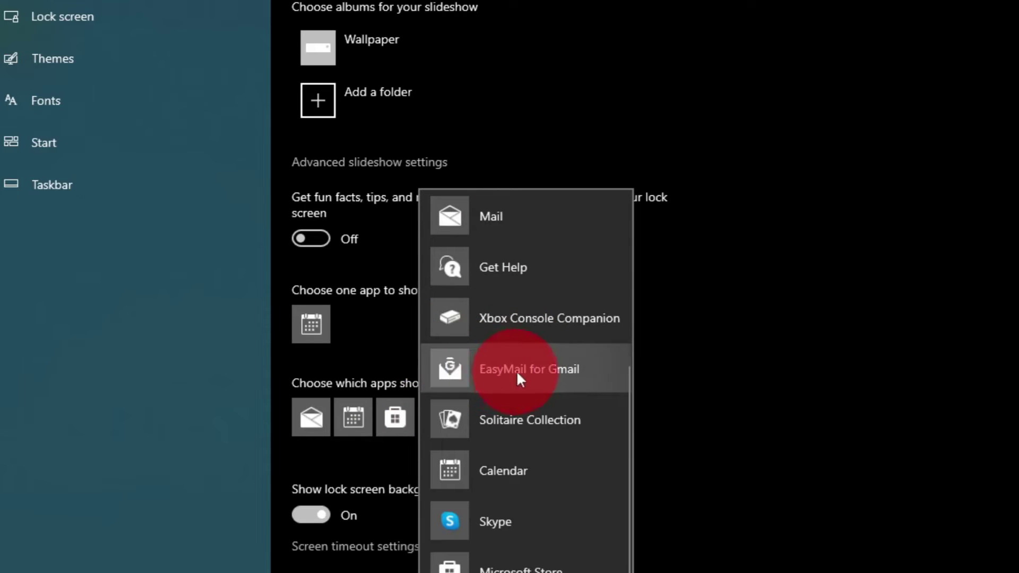
left_click(674, 419)
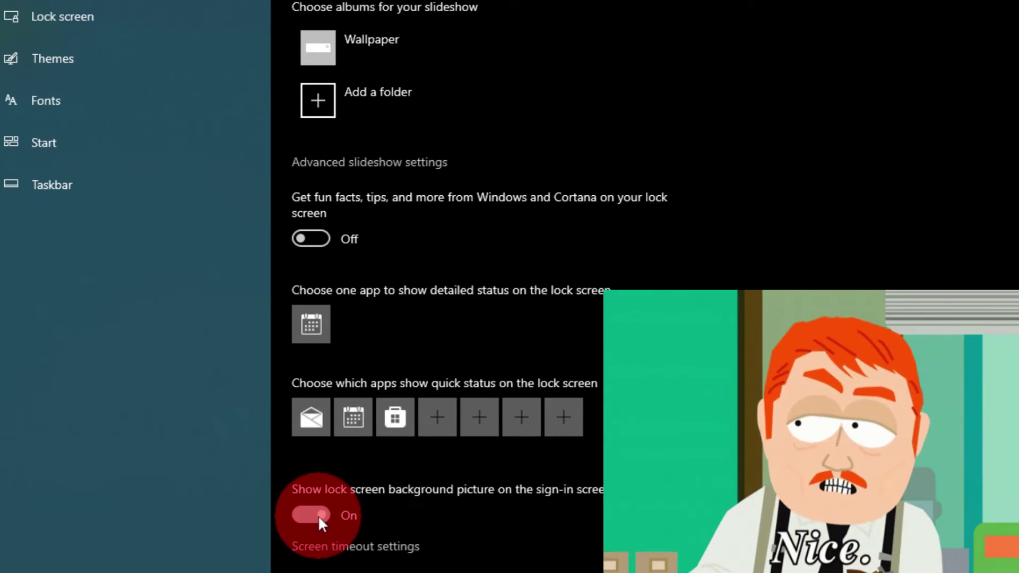
left_click(322, 515)
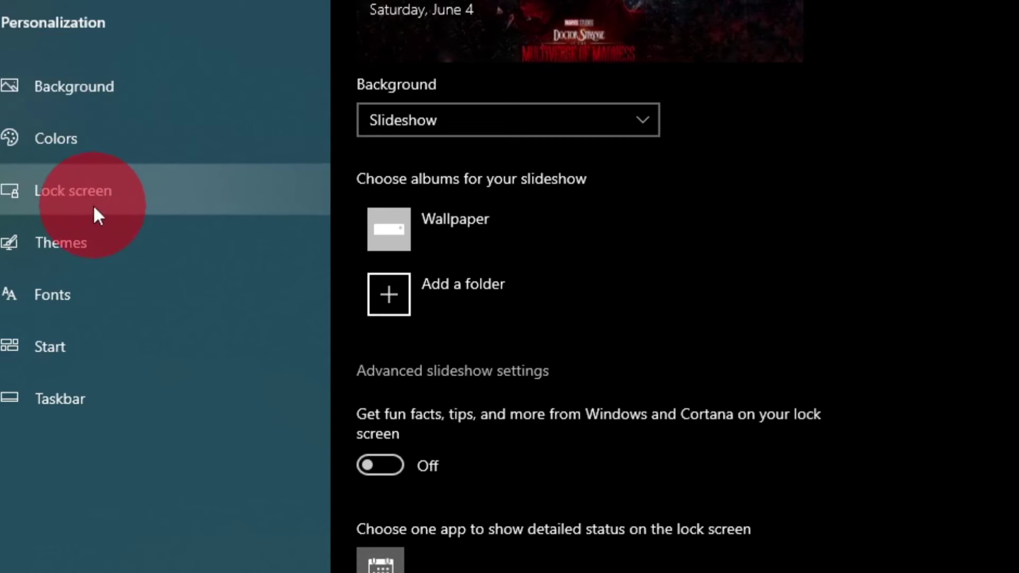
Step: On the Colors page, try the Light colour mode, then Custom
left_click(68, 140)
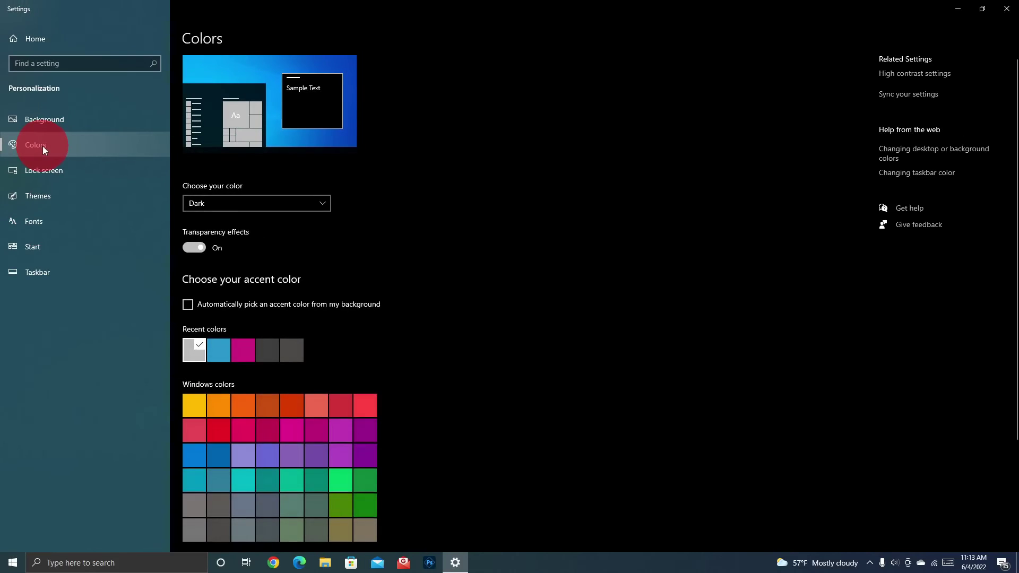
left_click(594, 173)
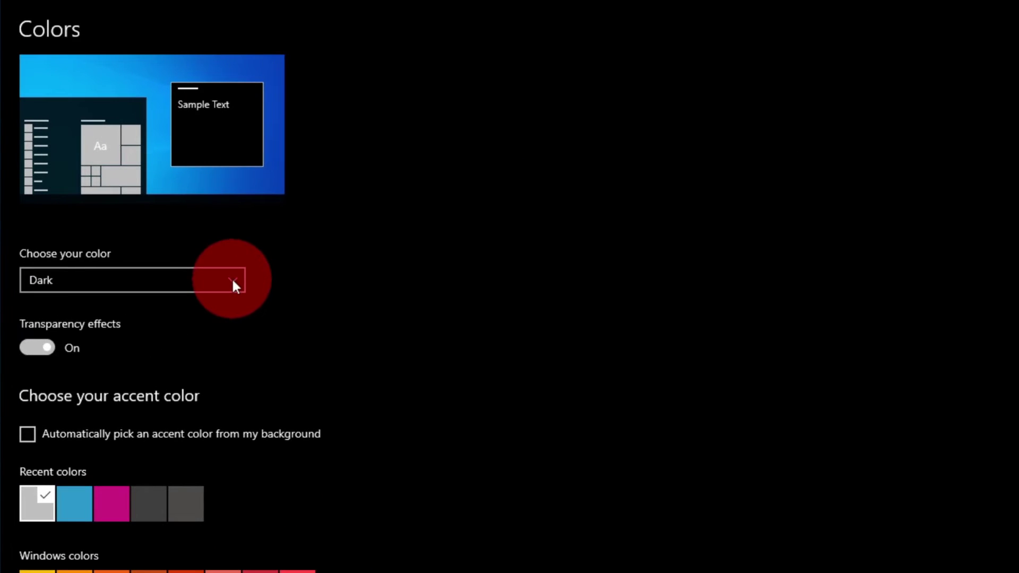
left_click(234, 281)
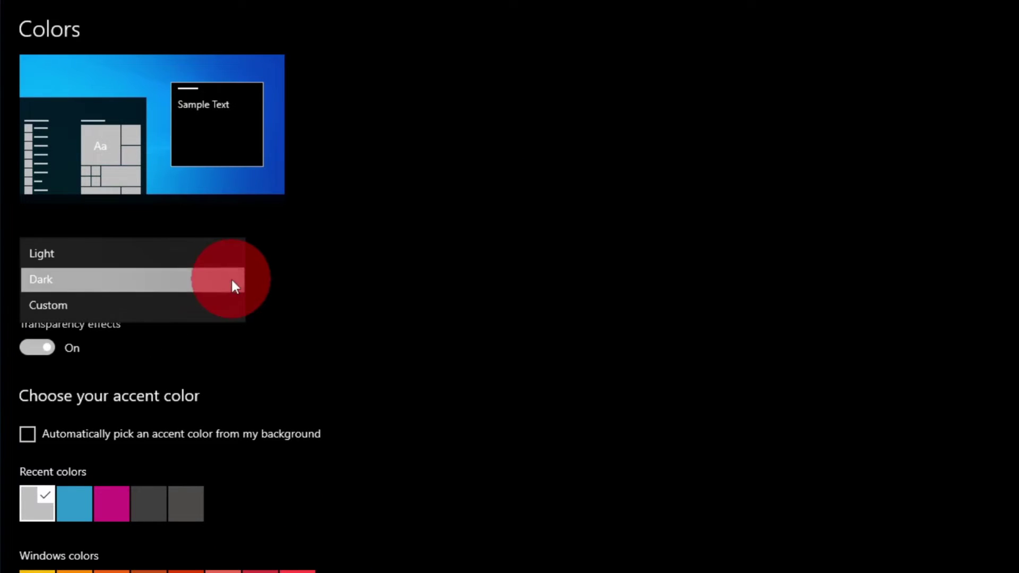
left_click(201, 254)
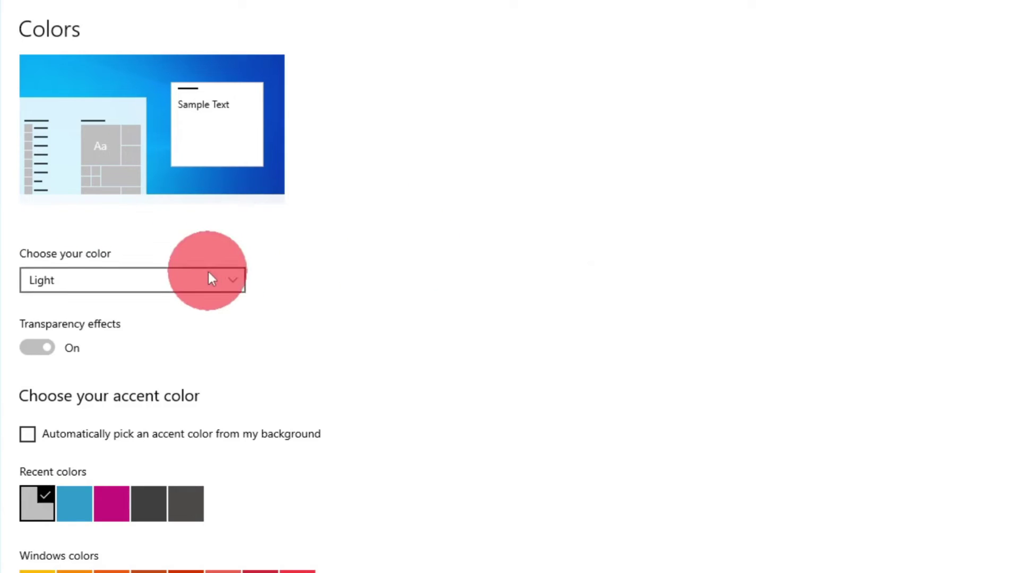
left_click(233, 276)
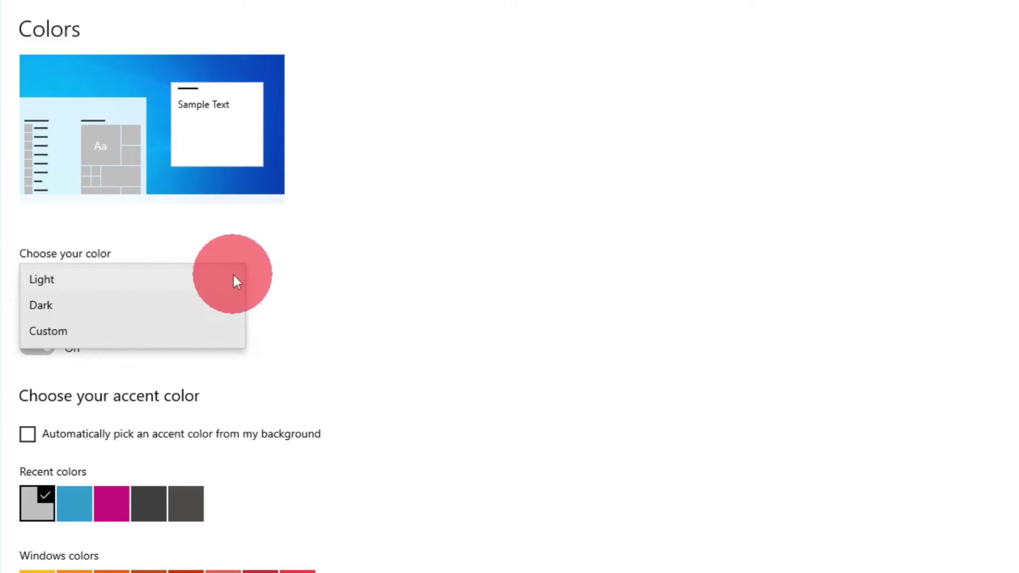
left_click(134, 332)
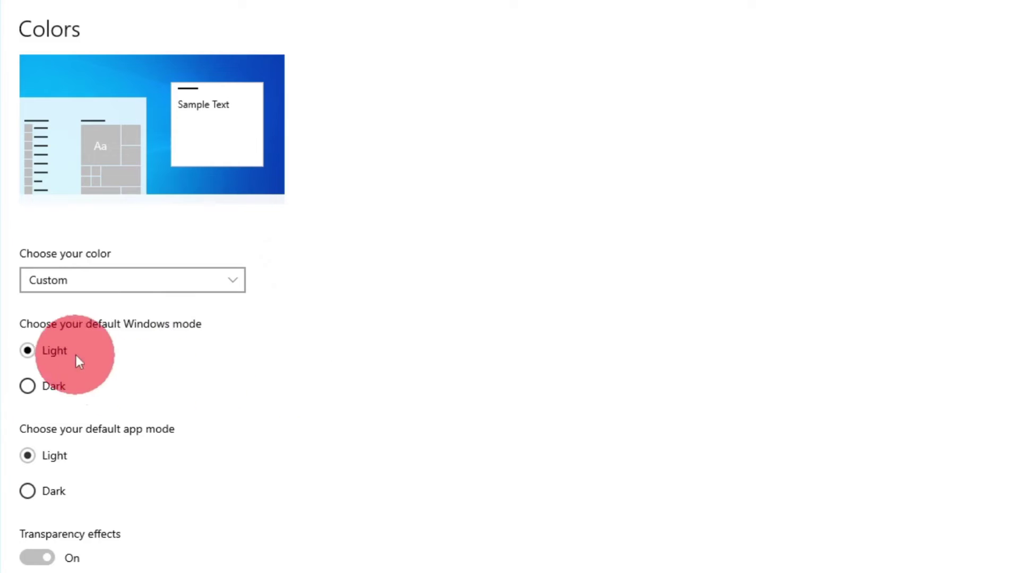
Step: Try dark and light Windows and app modes under Custom, then choose Dark
left_click(56, 495)
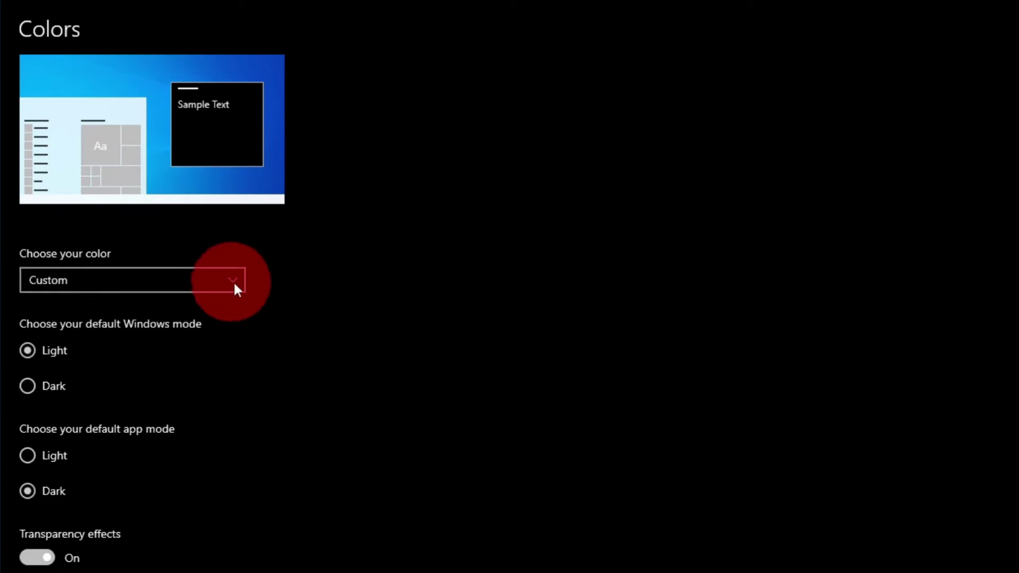
left_click(29, 388)
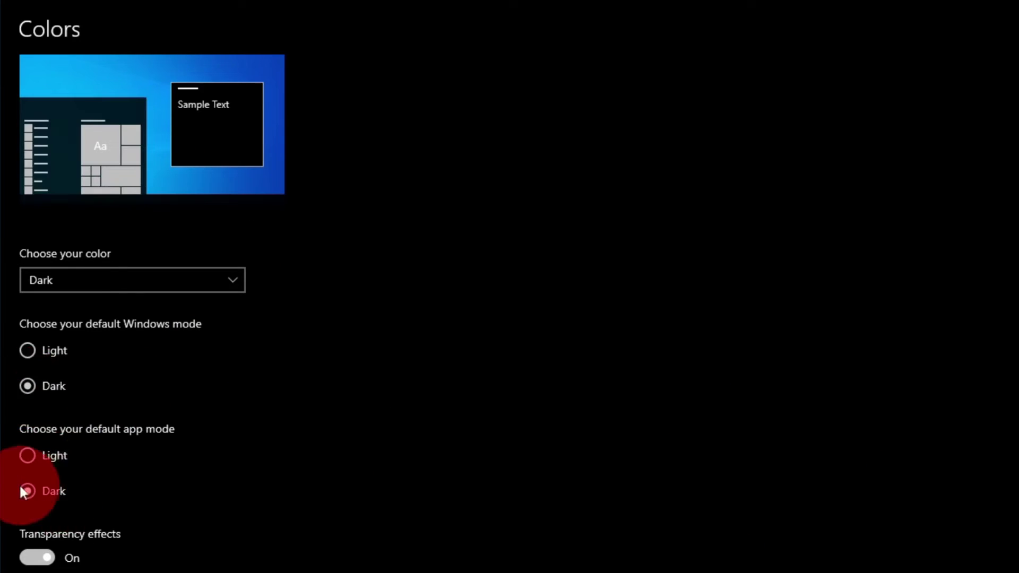
left_click(29, 455)
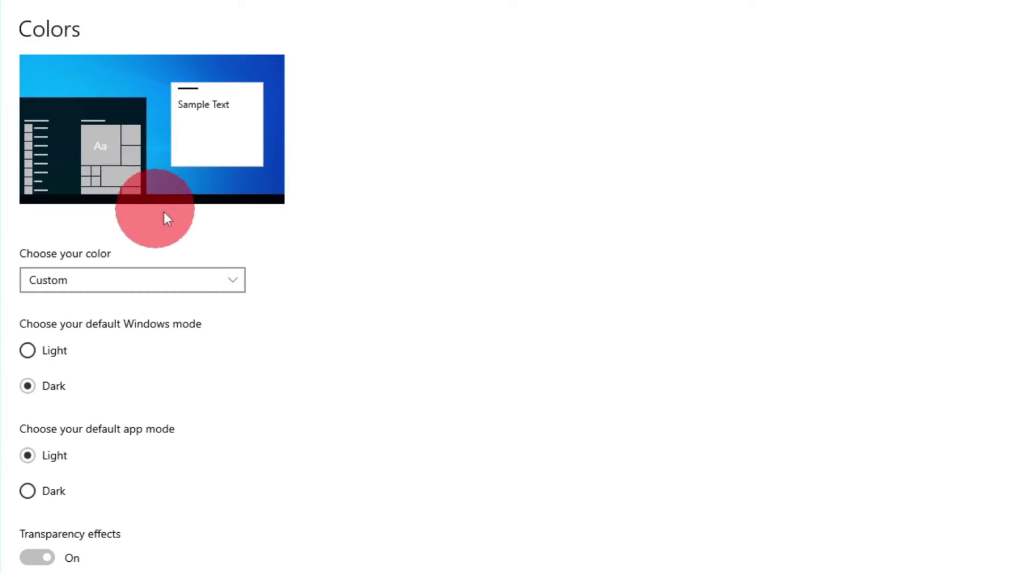
left_click(242, 281)
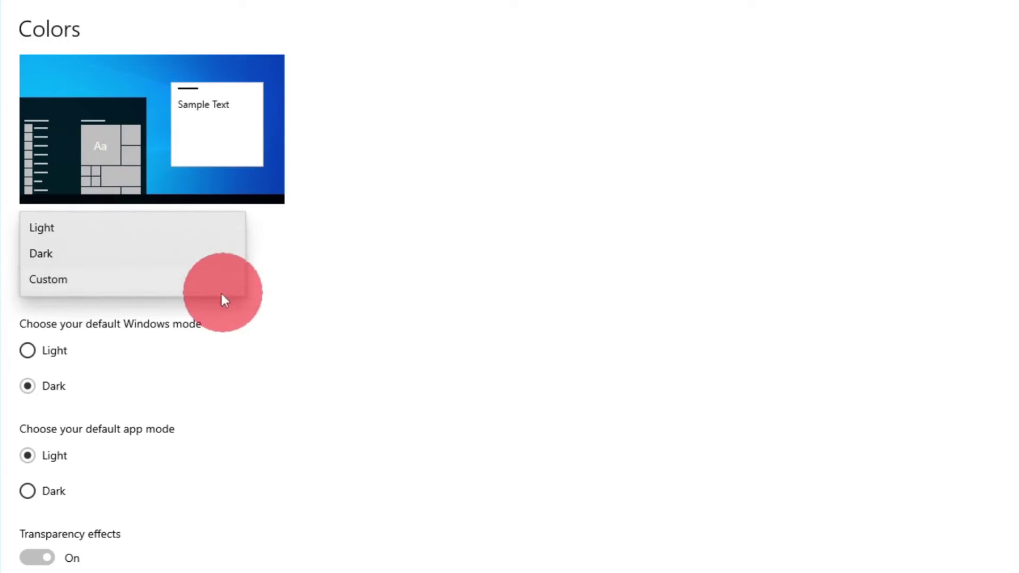
left_click(123, 260)
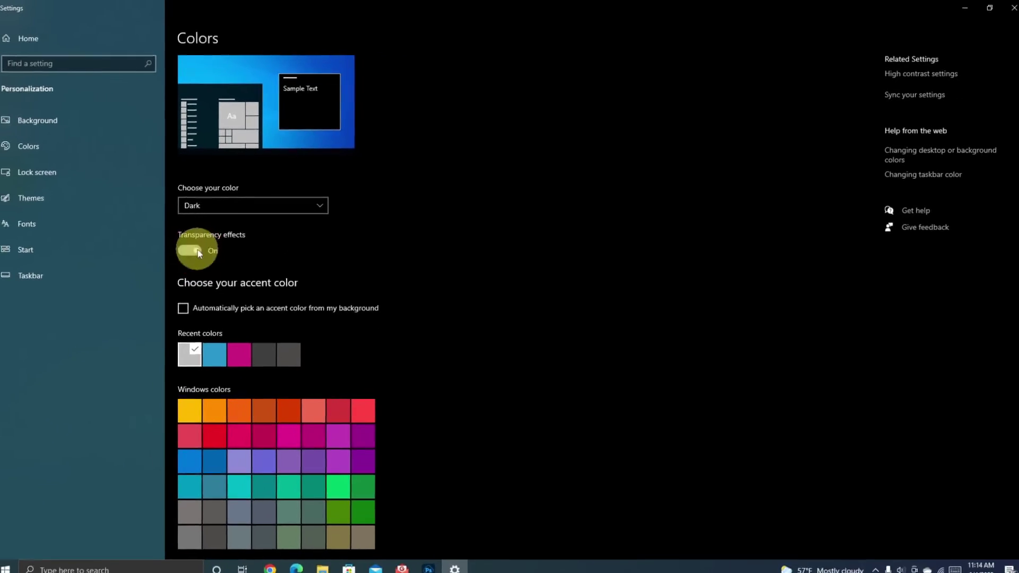
left_click(199, 251)
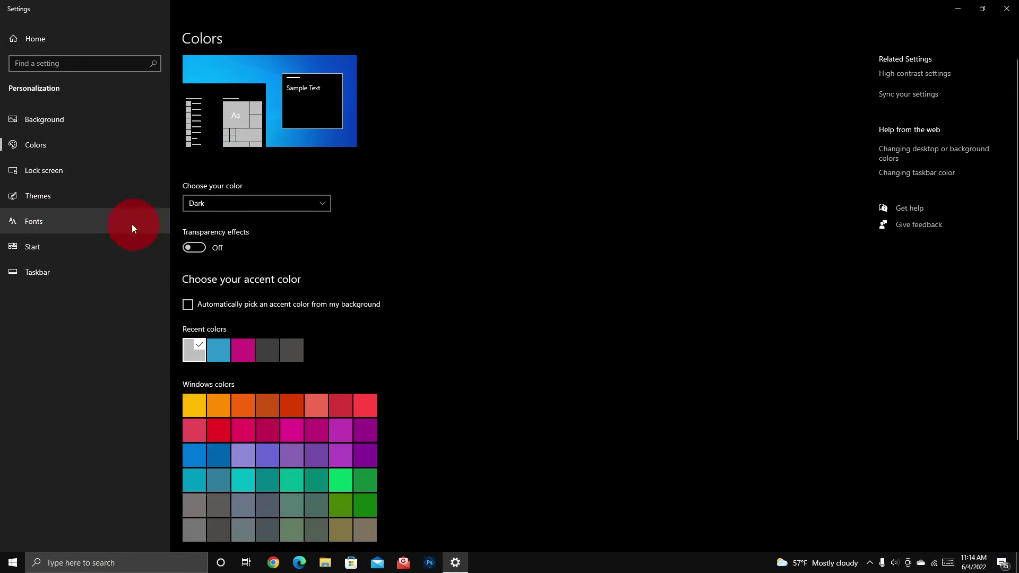
left_click(196, 249)
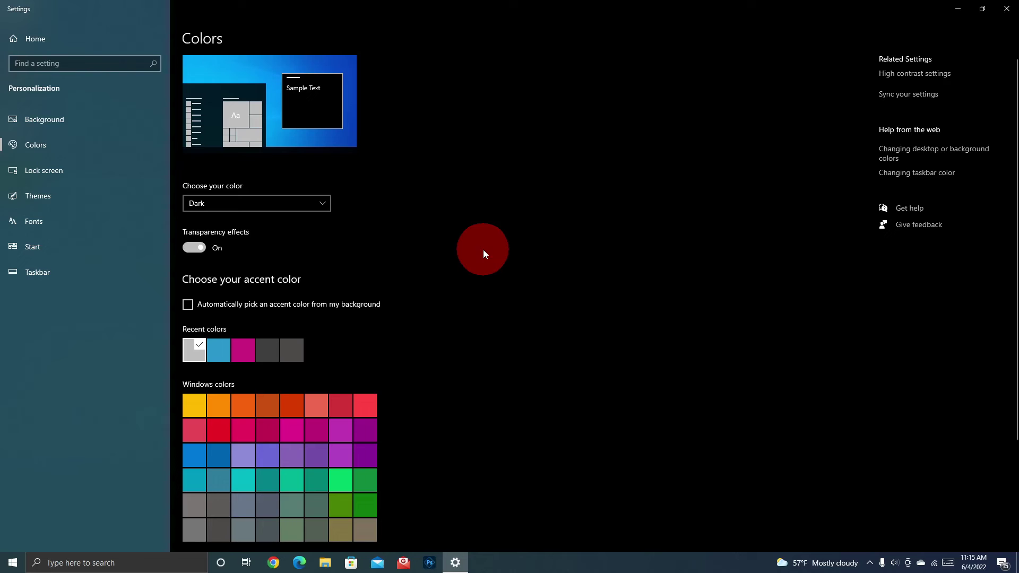
Step: Tick 'Start, taskbar, and action center' and 'Title bars and window borders' for the accent colour
scroll(483, 251, "down", 3)
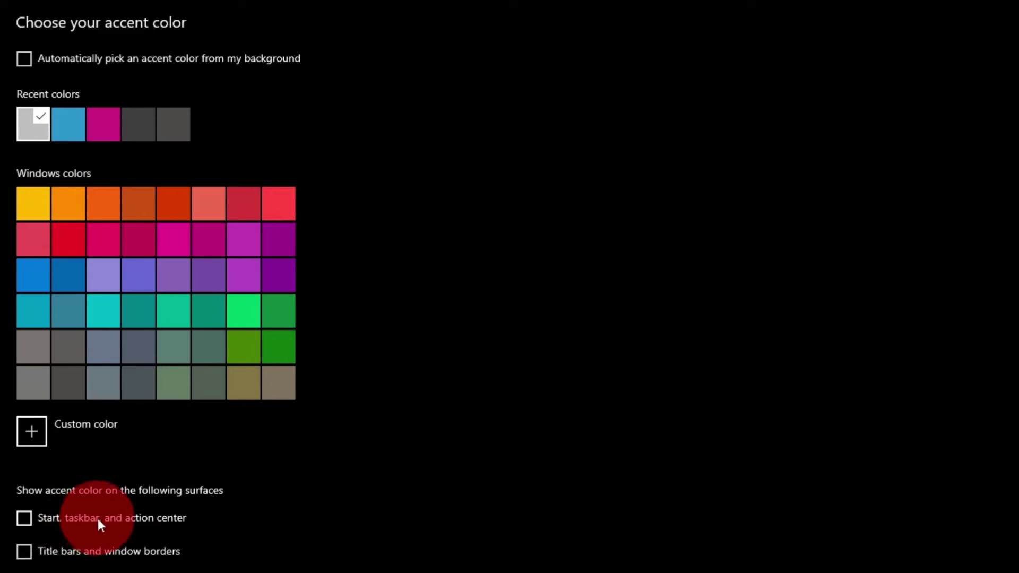
scroll(154, 529, "up", 5)
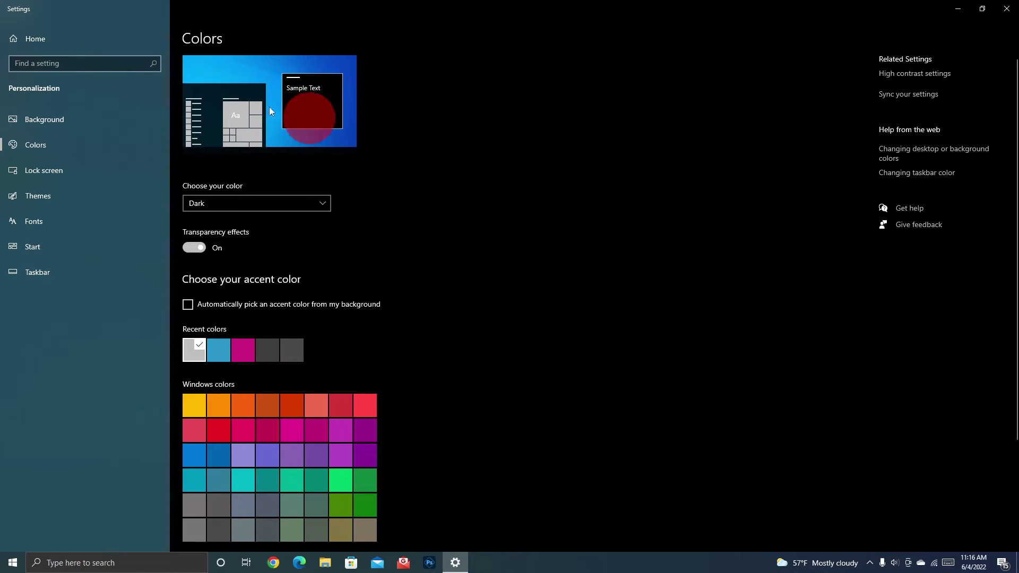
scroll(460, 282, "down", 3)
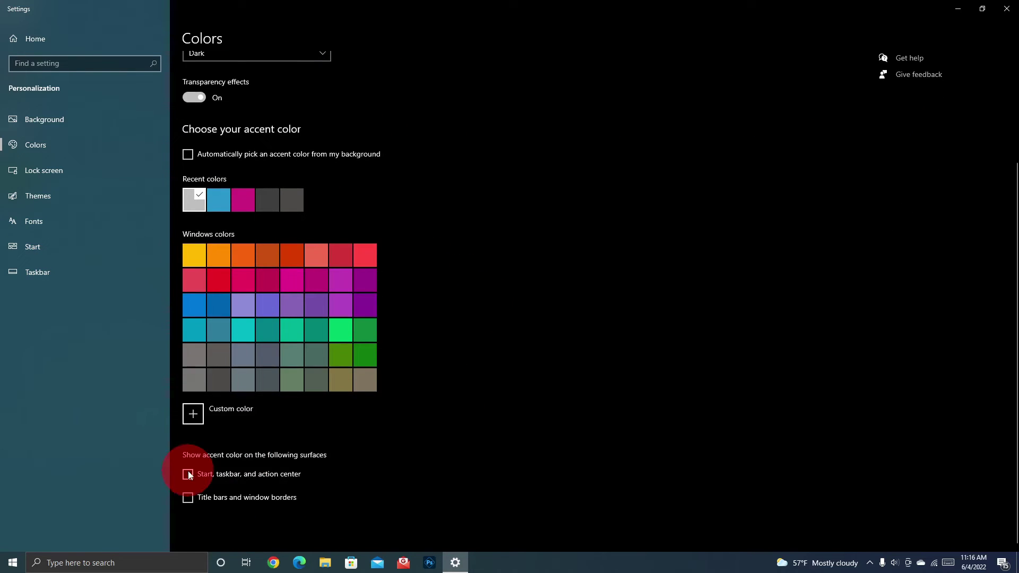
left_click(188, 476)
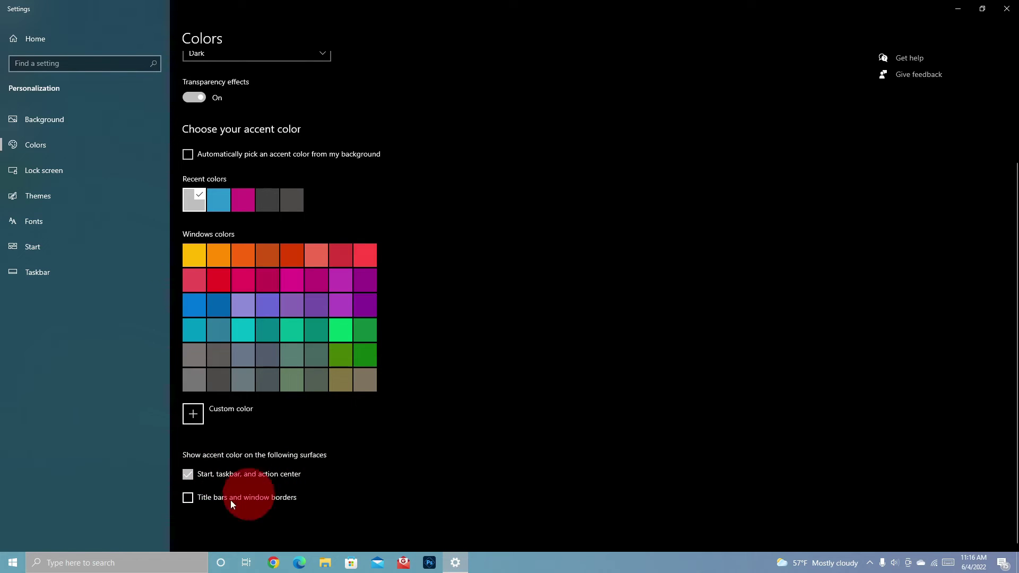
left_click(188, 498)
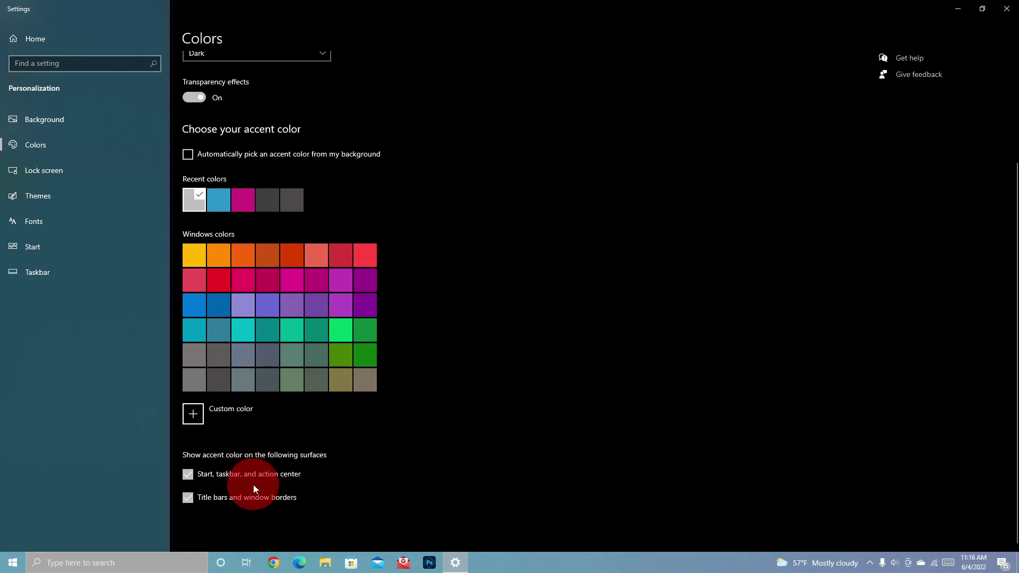
scroll(300, 477, "up", 3)
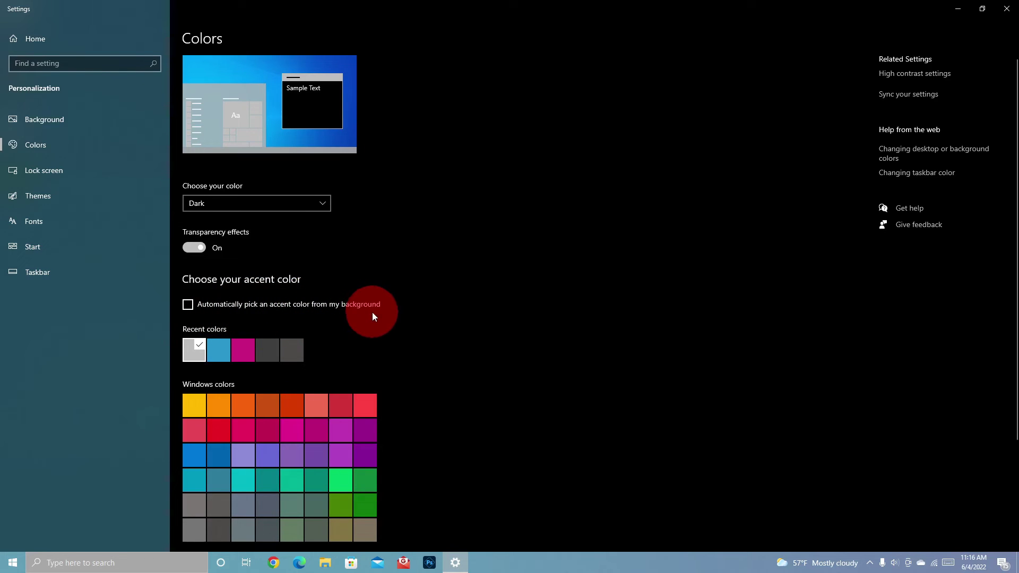
Step: Turn on automatic accent colour from the background, then check the desktop and restore Settings
left_click(190, 307)
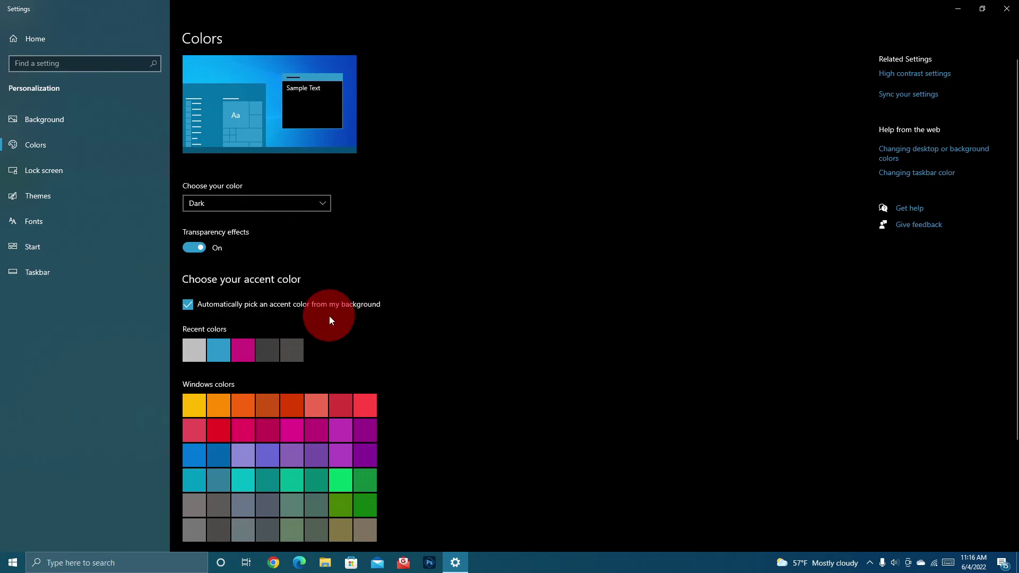
left_click(958, 8)
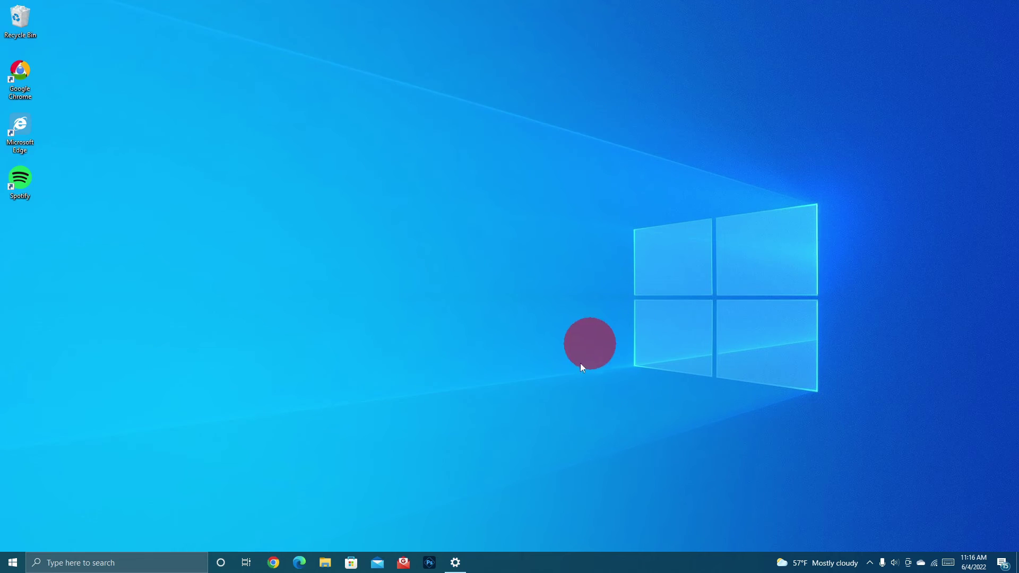
left_click(455, 563)
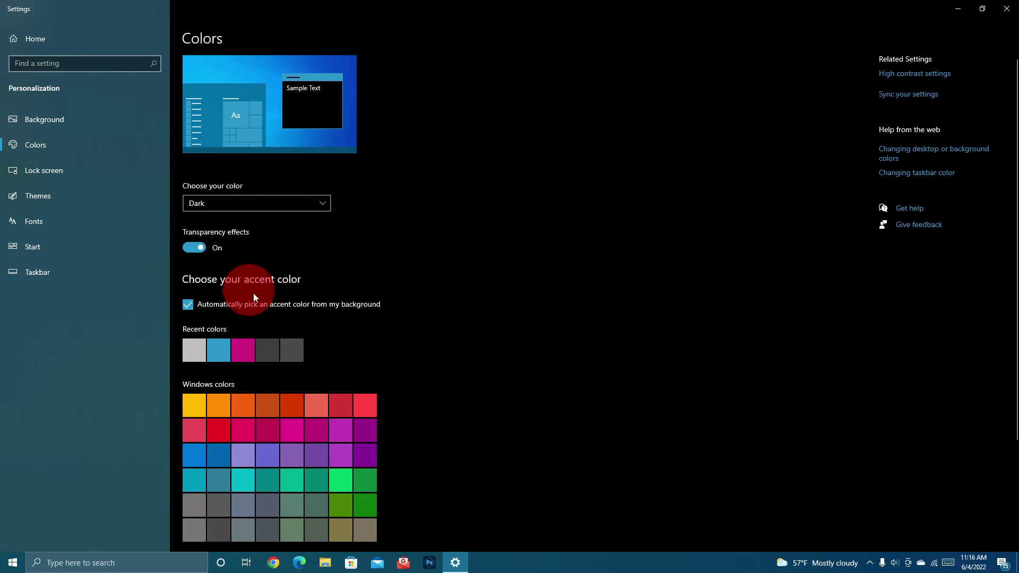
Step: Turn off automatic accent colour picking and apply the pink recent colour as the accent
left_click(189, 302)
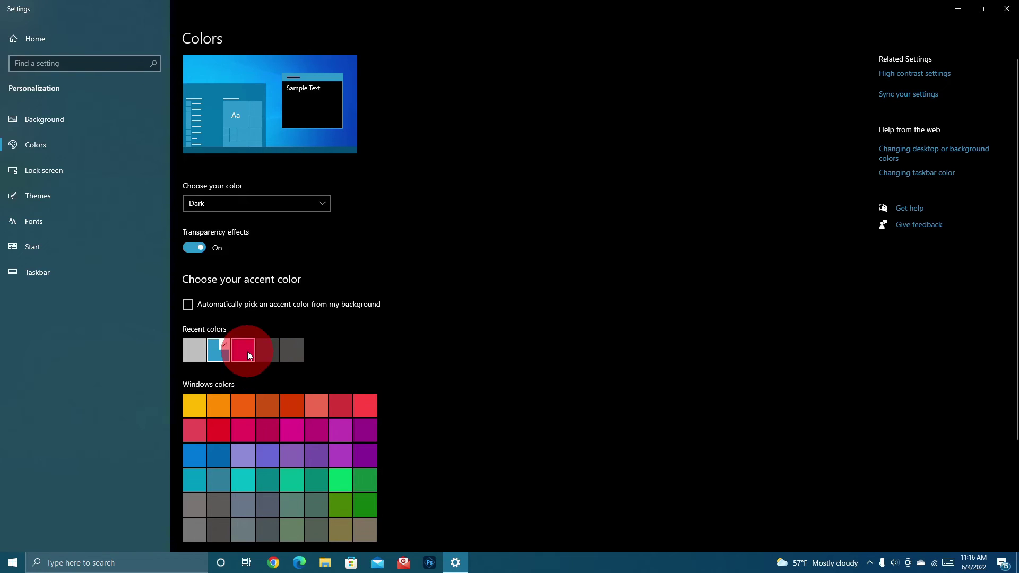
left_click(245, 351)
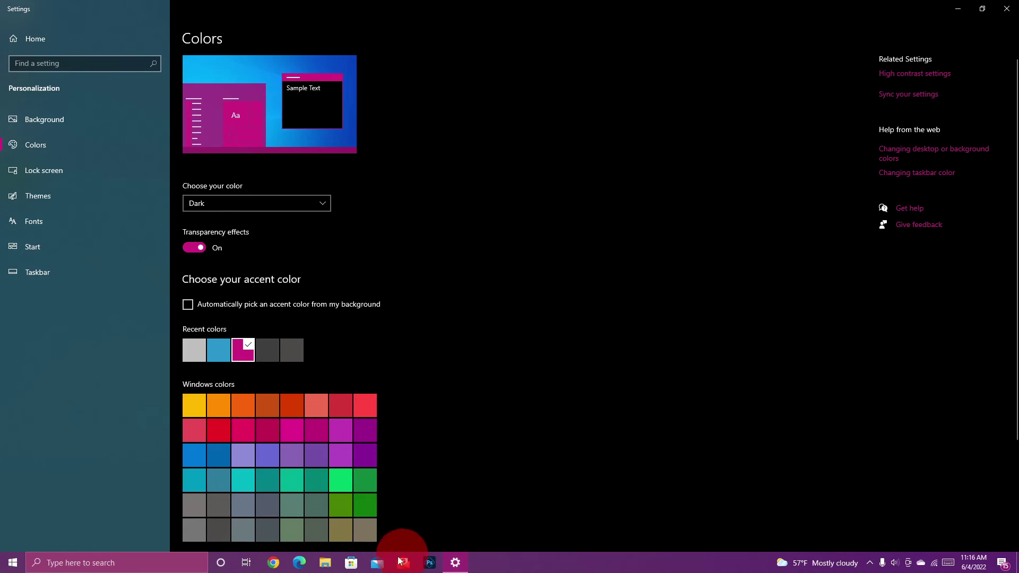
scroll(398, 317, "down", 3)
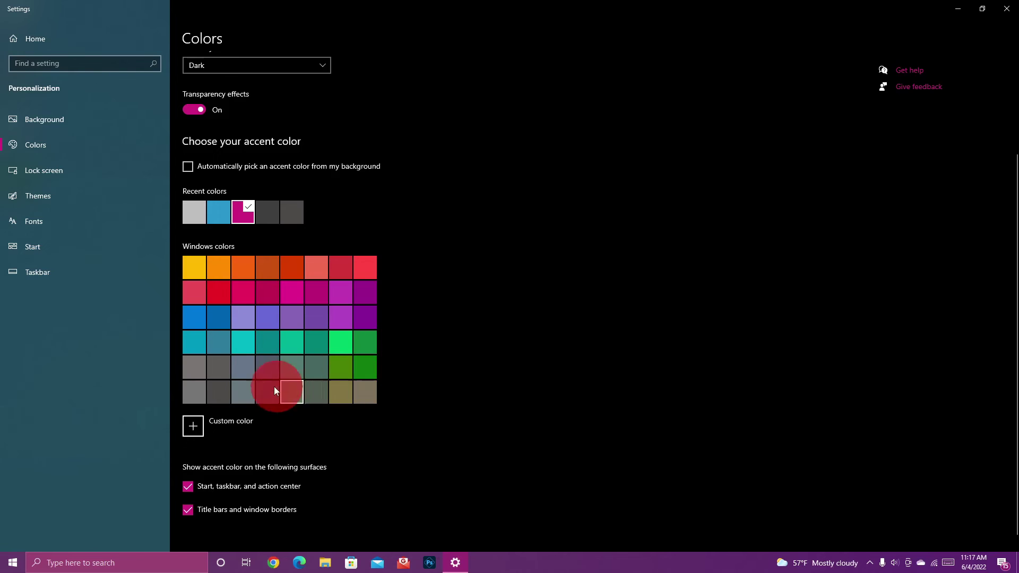
Step: In the custom colour picker, try a darker blue shade and show its RGB values
left_click(233, 422)
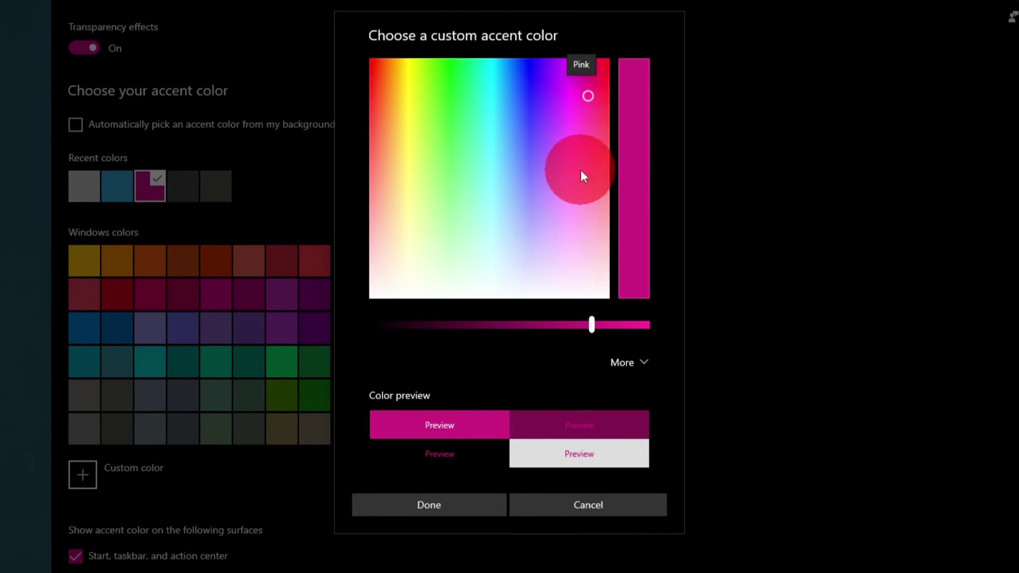
left_click_drag(593, 94, 568, 182)
mouse_move(593, 324)
left_mouse_down()
mouse_move(633, 325)
mouse_move(397, 326)
mouse_move(602, 332)
left_mouse_up()
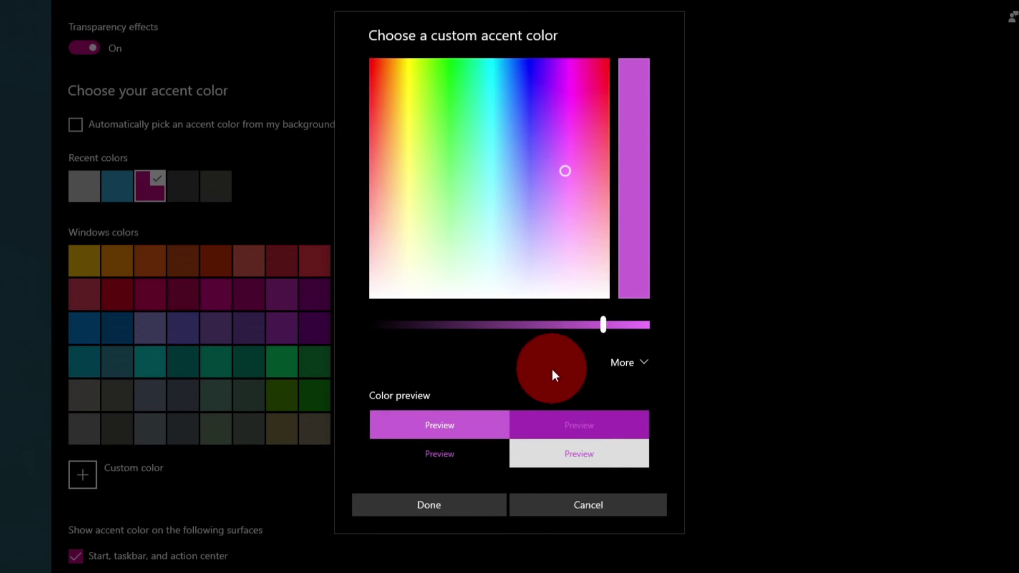
left_click(646, 363)
left_click(447, 386)
left_click(485, 385)
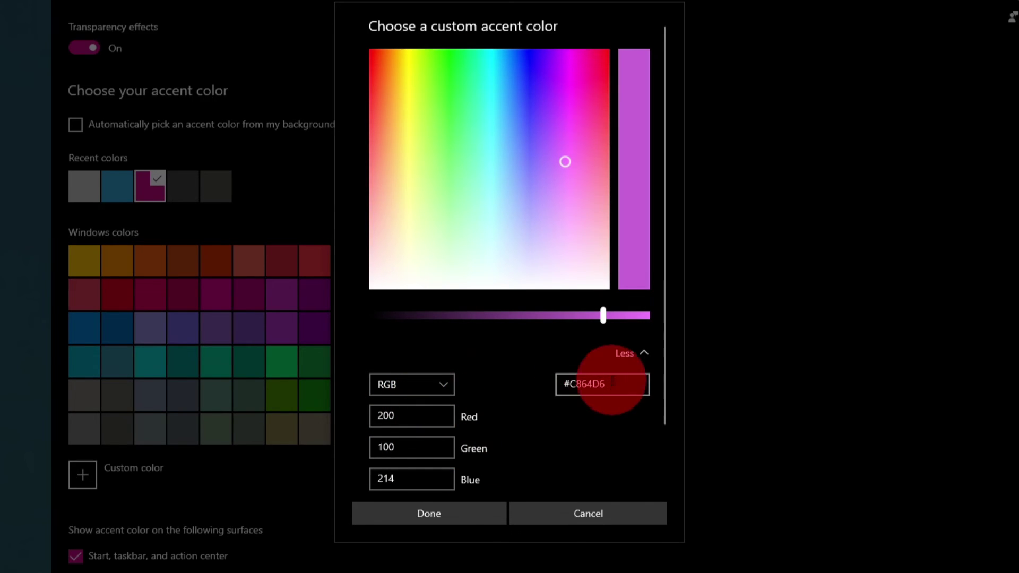
Step: Settle on a purple custom shade and apply it as the accent colour
left_click_drag(564, 160, 545, 152)
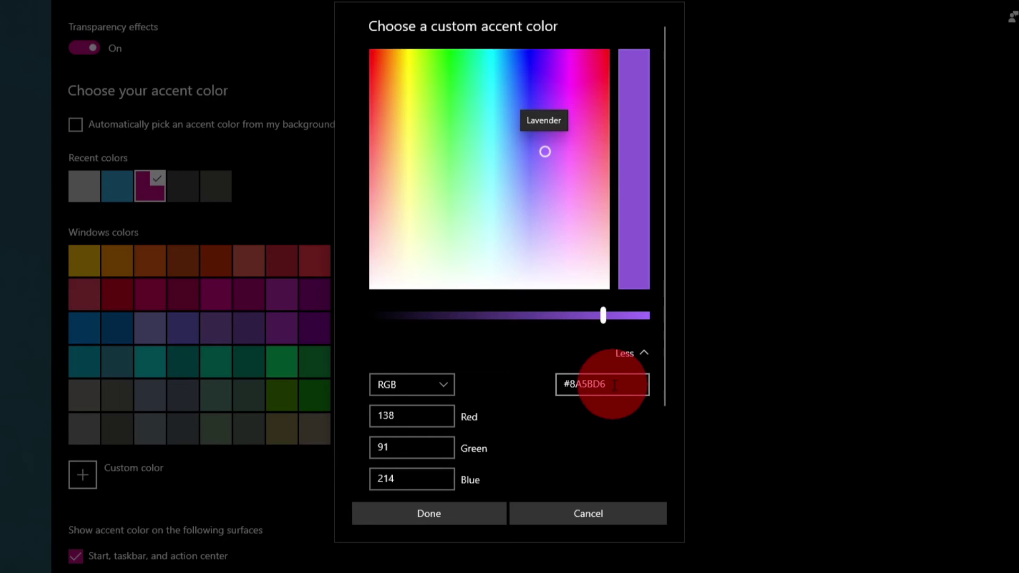
left_click_drag(545, 154, 554, 135)
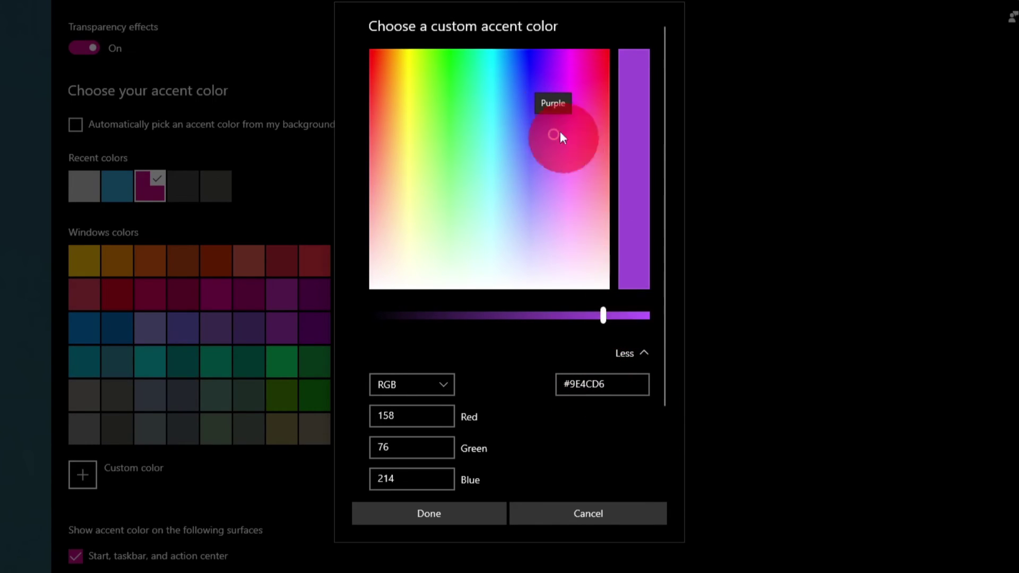
mouse_move(553, 134)
left_mouse_down()
mouse_move(564, 166)
mouse_move(560, 142)
left_mouse_up()
left_click(489, 511)
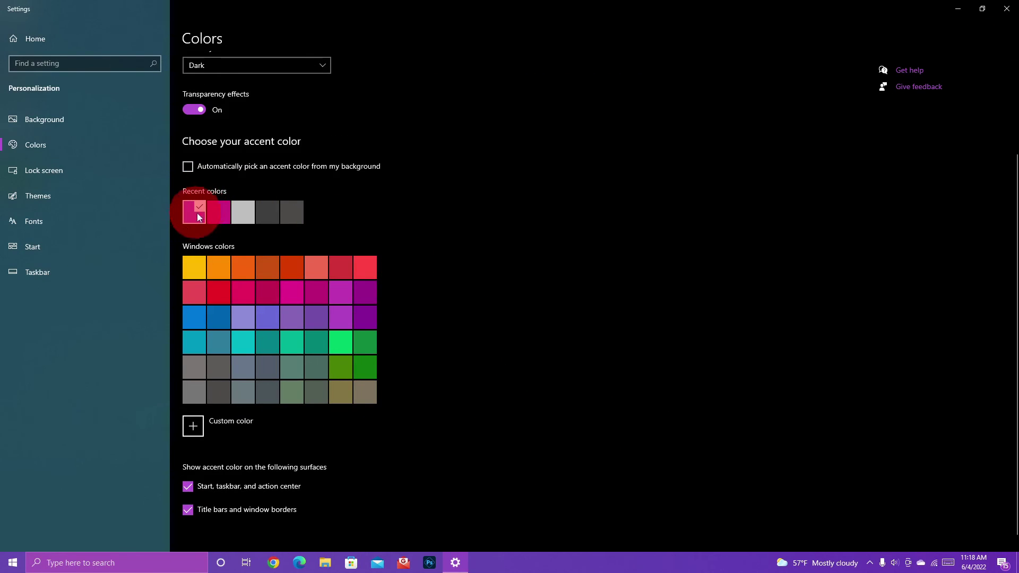
scroll(269, 216, "up", 3)
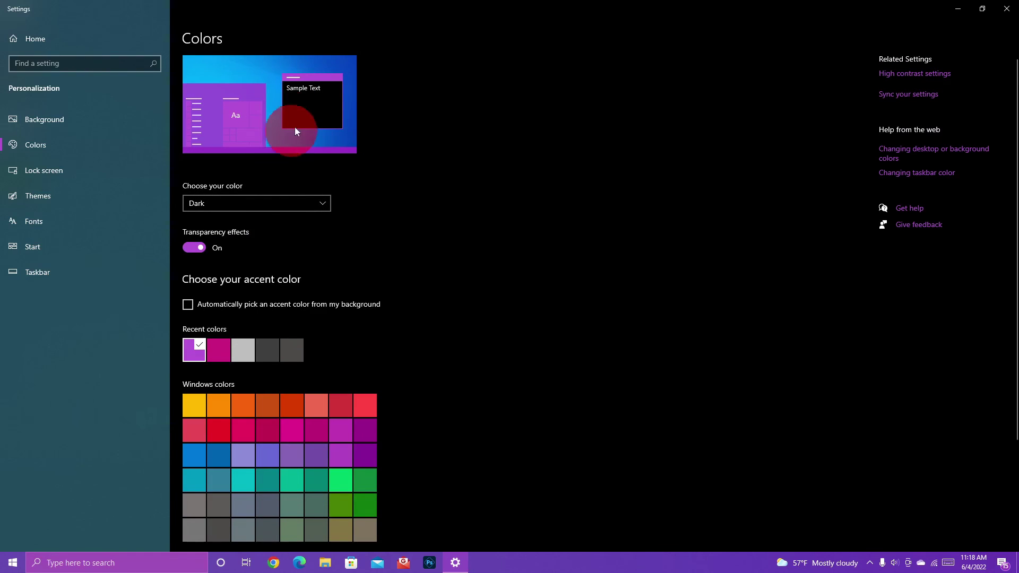
scroll(358, 180, "down", 3)
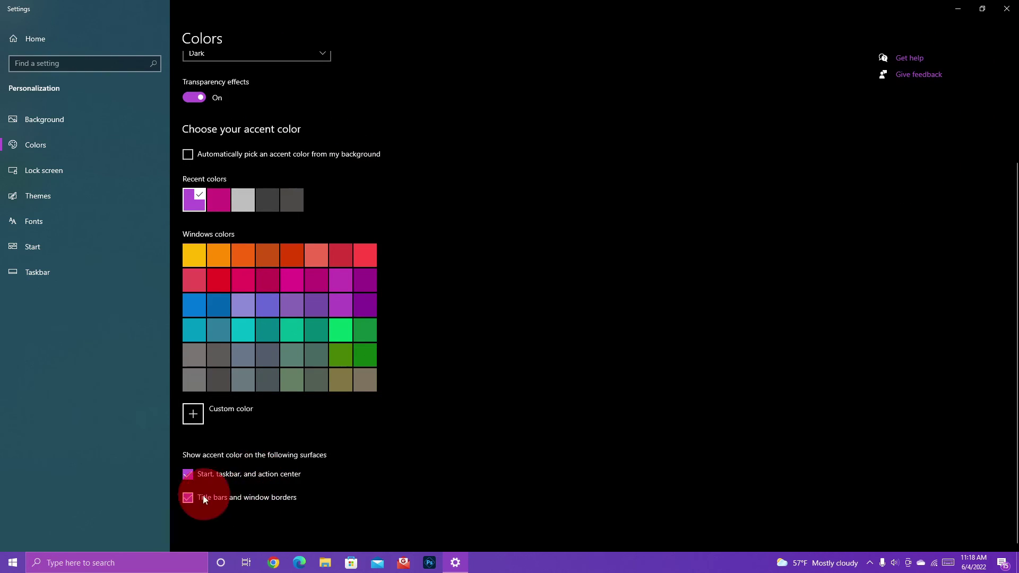
left_click(187, 498)
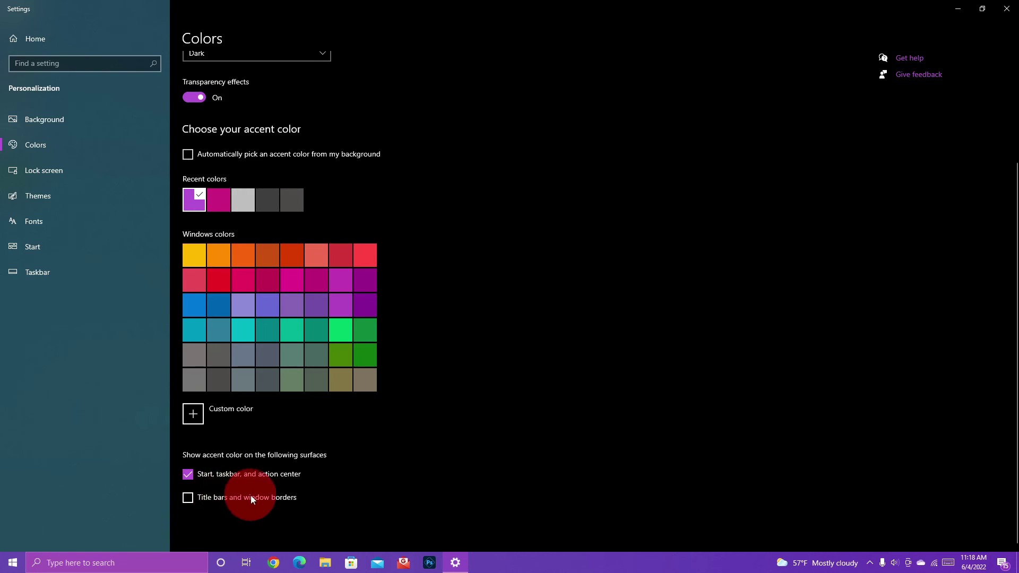
scroll(302, 420, "up", 3)
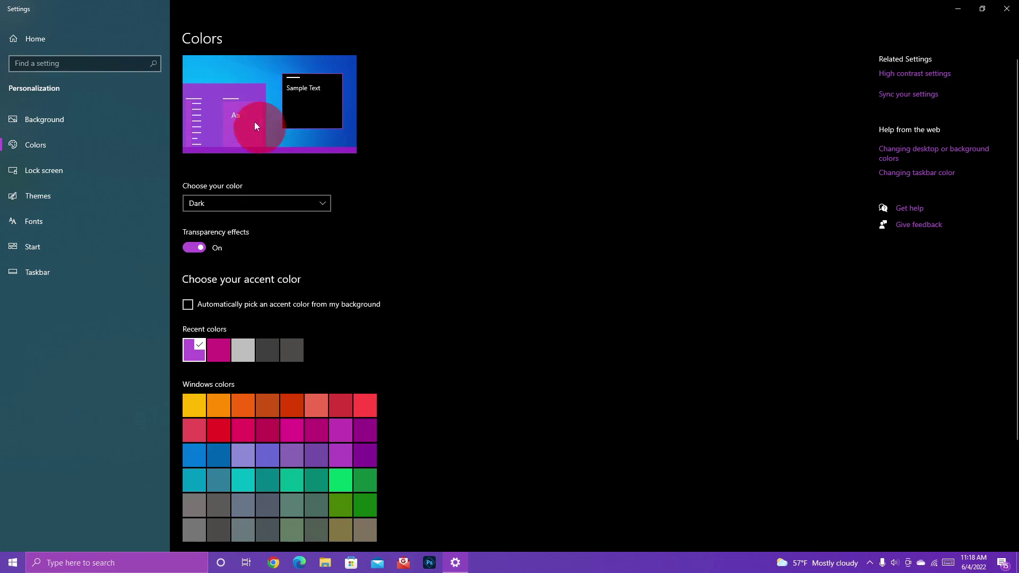
scroll(246, 267, "down", 3)
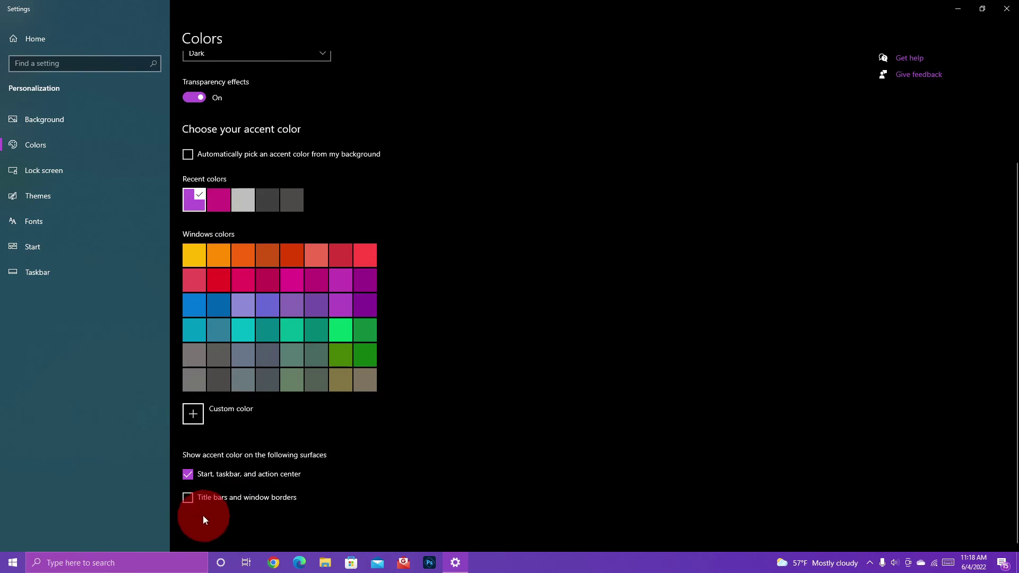
left_click(188, 498)
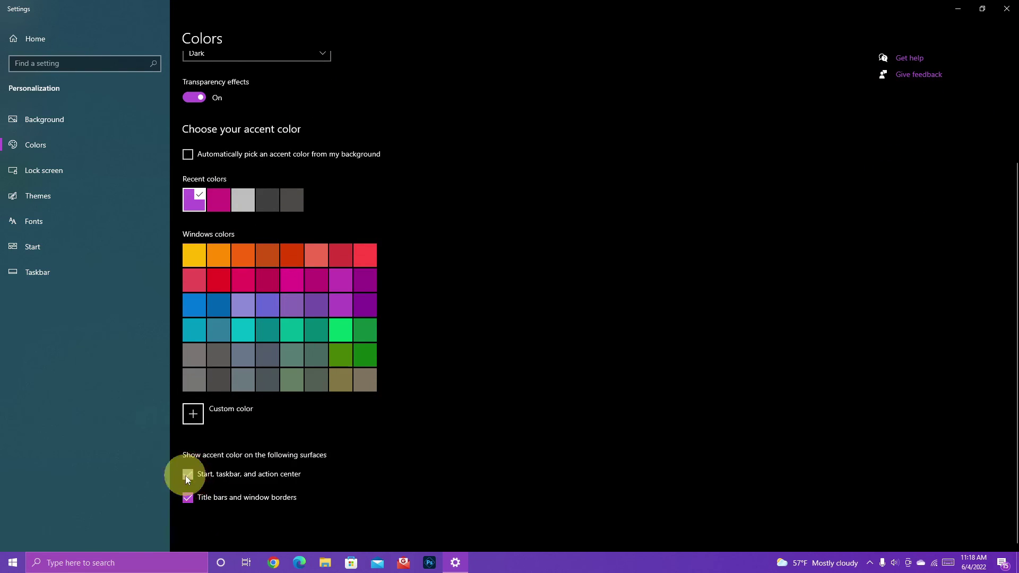
left_click(187, 475)
scroll(292, 467, "up", 3)
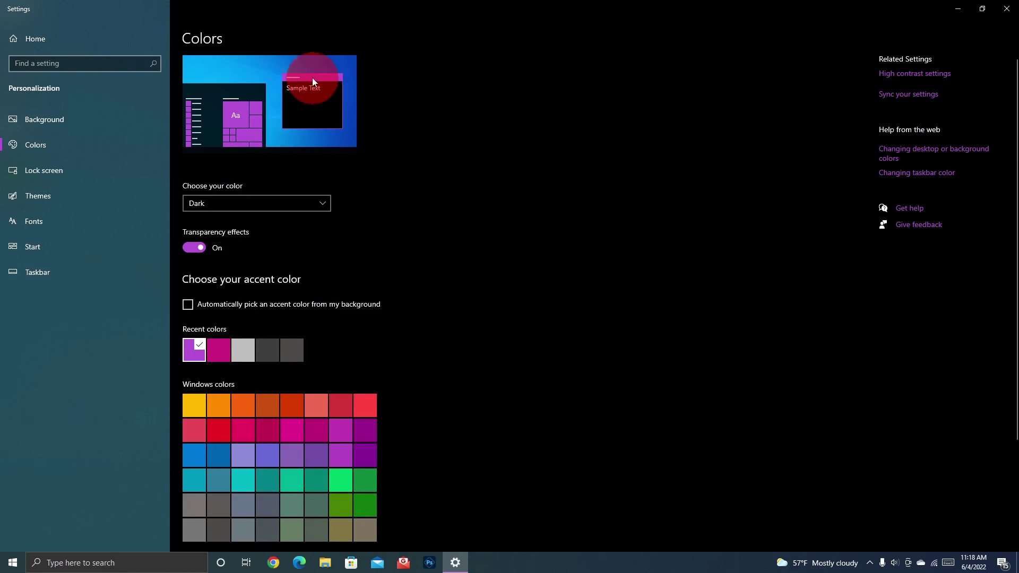
scroll(372, 176, "down", 3)
left_click(187, 473)
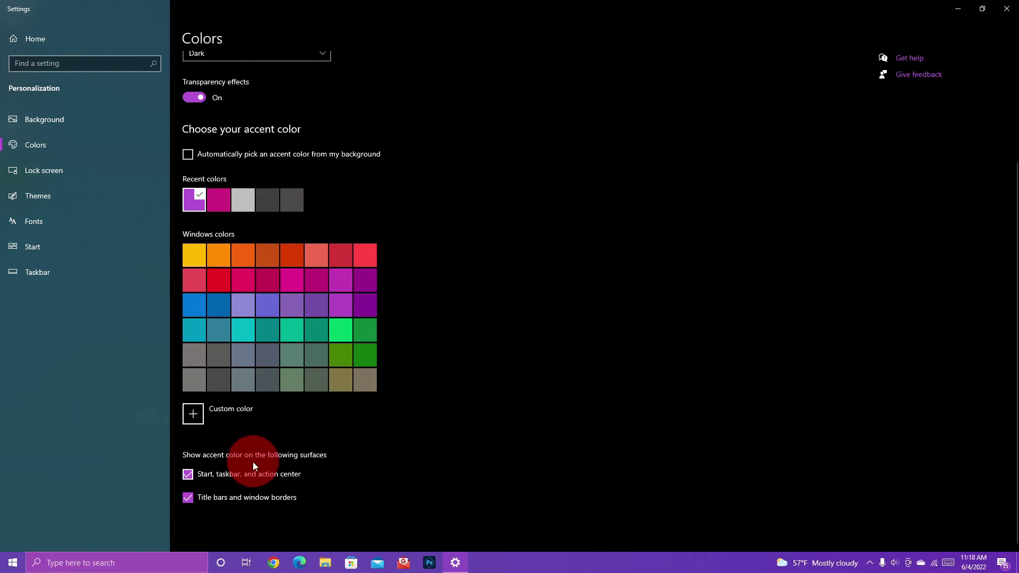
scroll(340, 435, "up", 3)
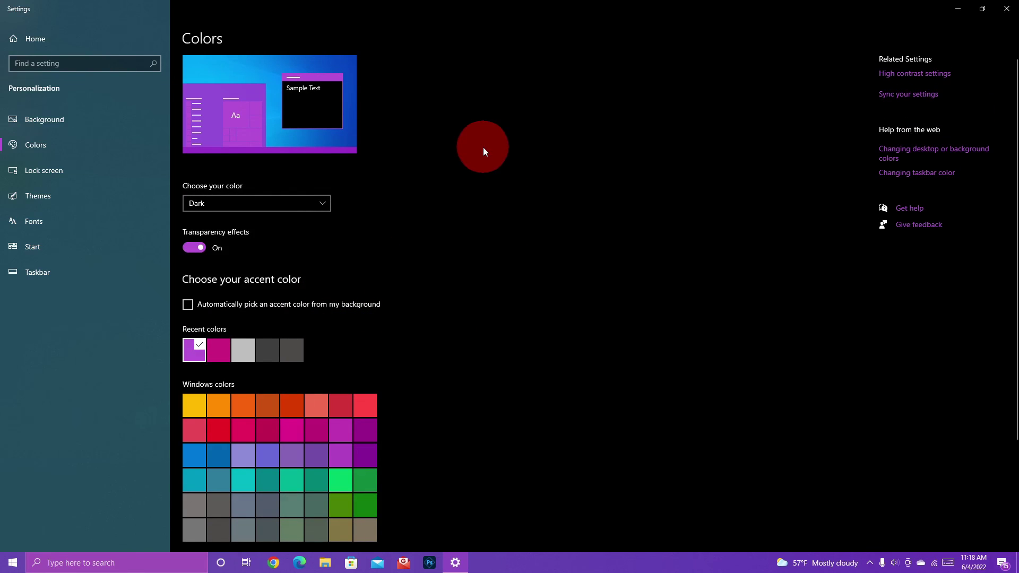
Step: Close the Settings window with Alt+F4 to reveal the purple taskbar
key("alt+F4")
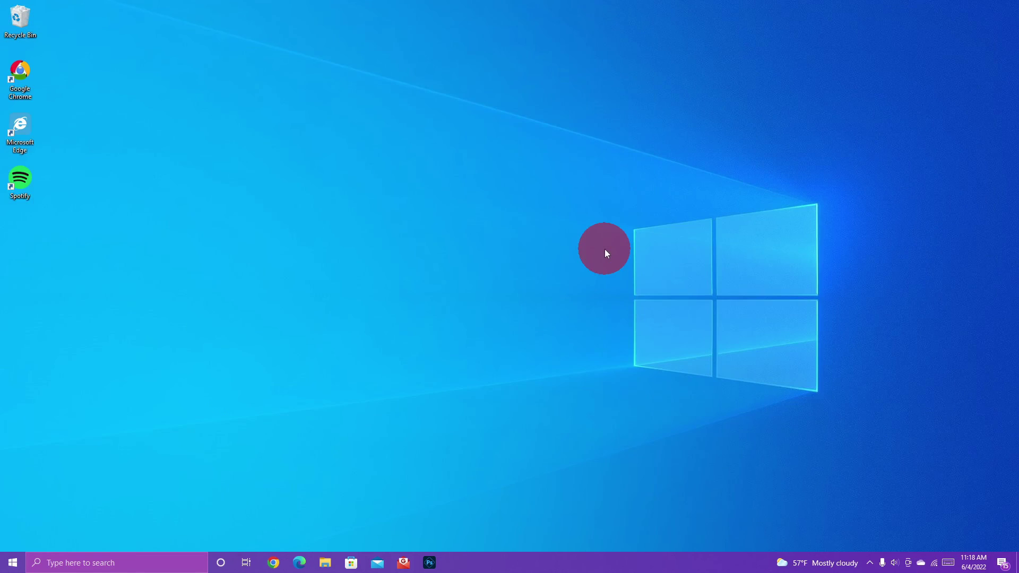